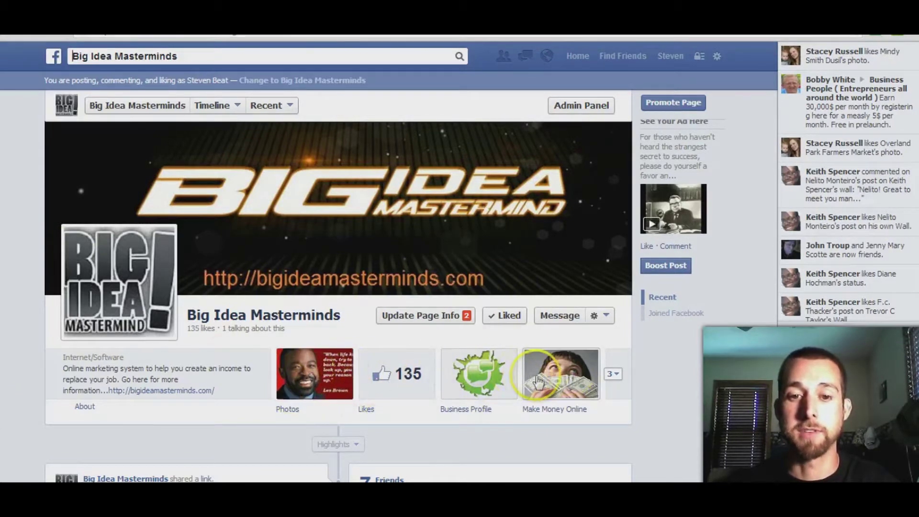
- Expand the Big Idea Masterminds page's app tiles and open the app finder from the empty favorites slot
scroll(658, 378, "down", 2)
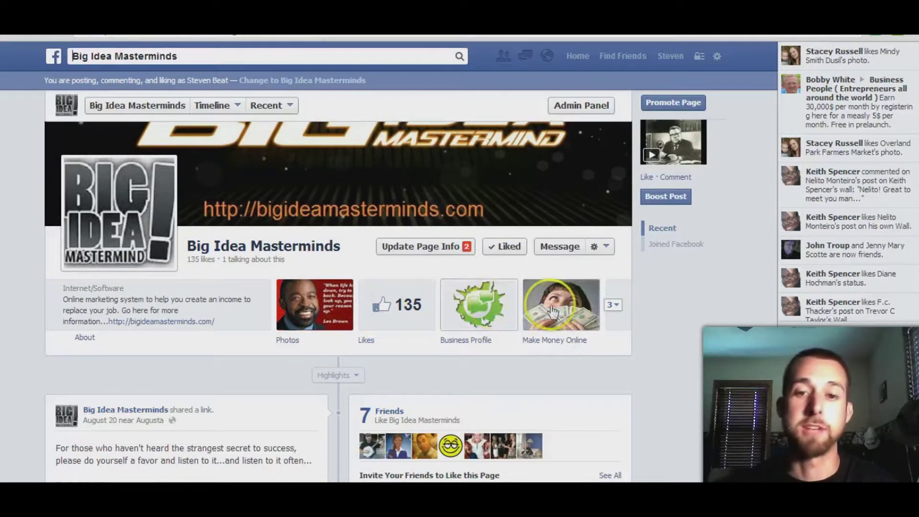
left_click(615, 309)
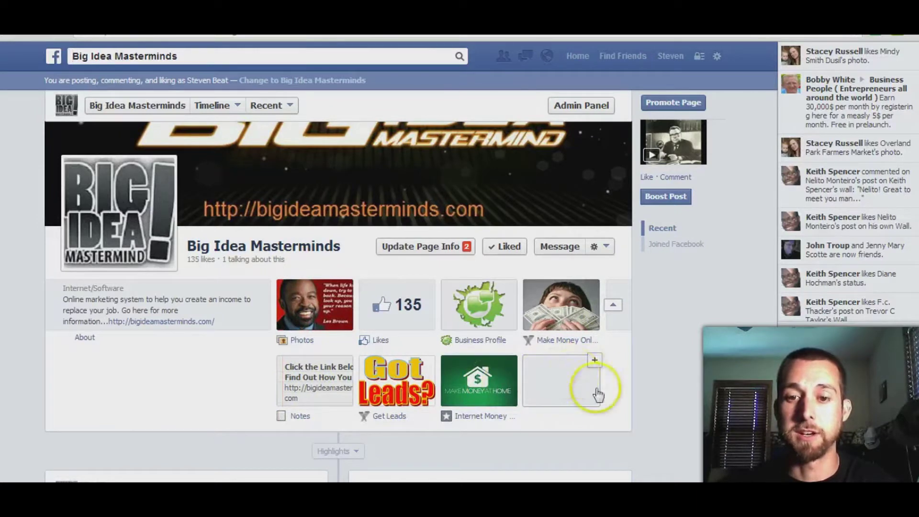
left_click(594, 362)
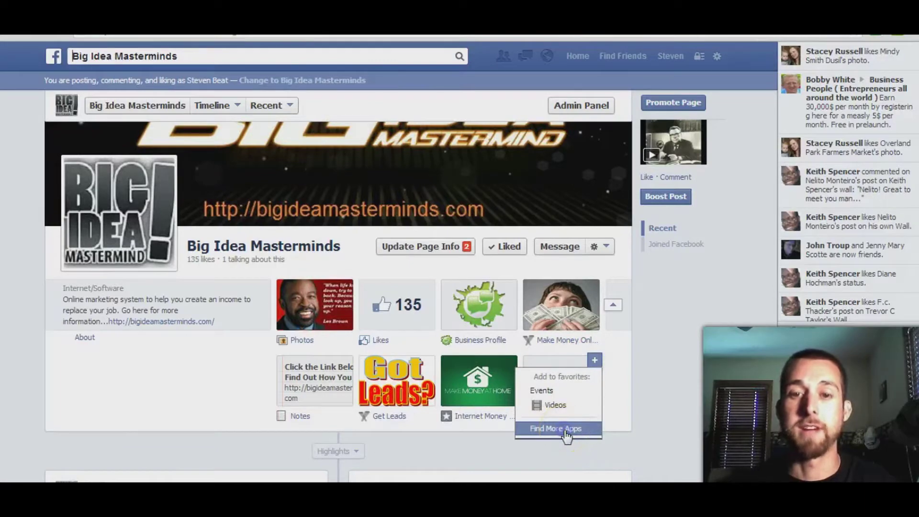
left_click(566, 431)
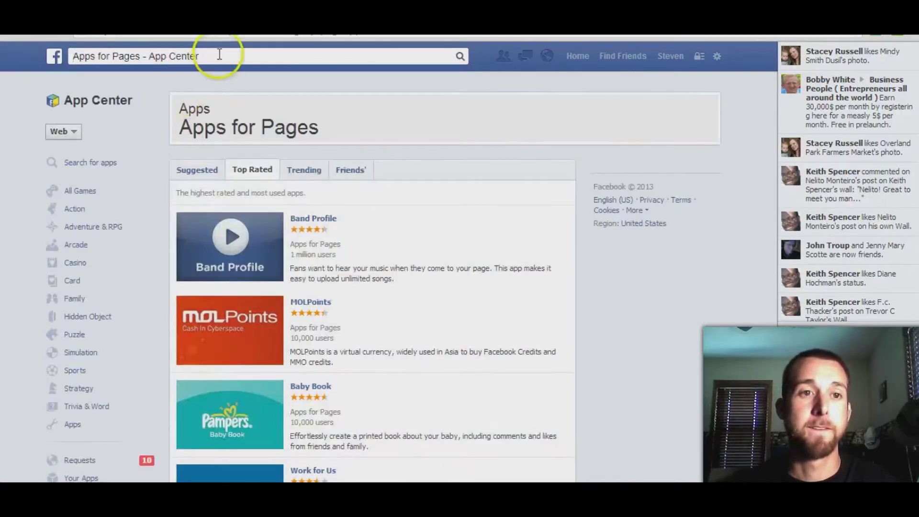
- Search for "iframe" and open the Static HTML Iframe Tab by Woobox app
left_click(219, 54)
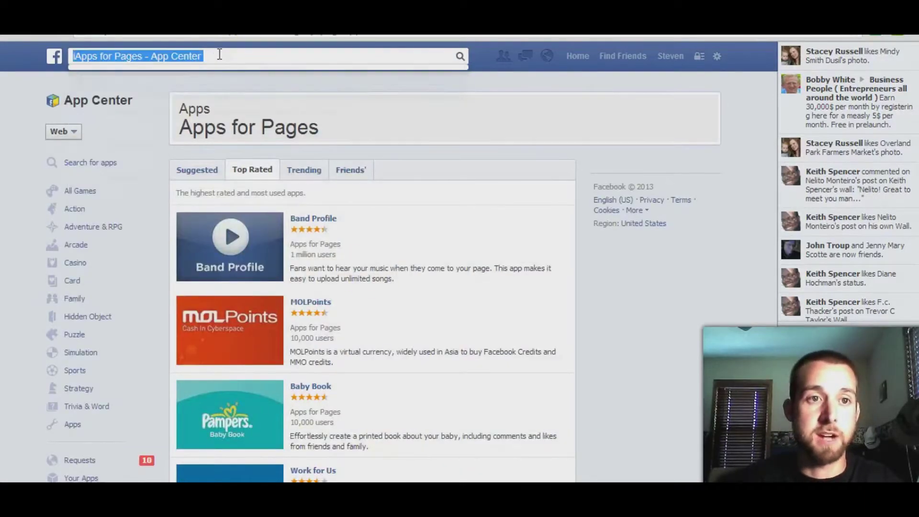
type("fra")
key("BackSpace")
key("BackSpace")
key("BackSpace")
type("iframe")
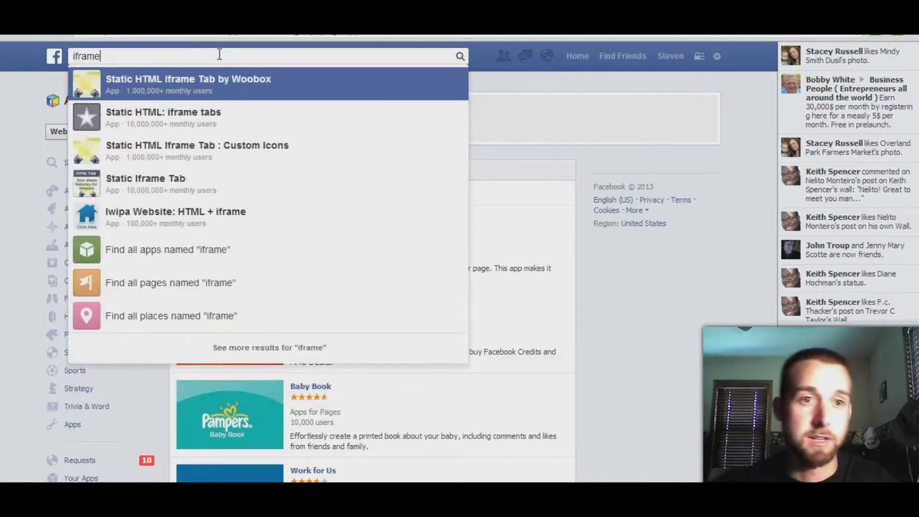
left_click(210, 124)
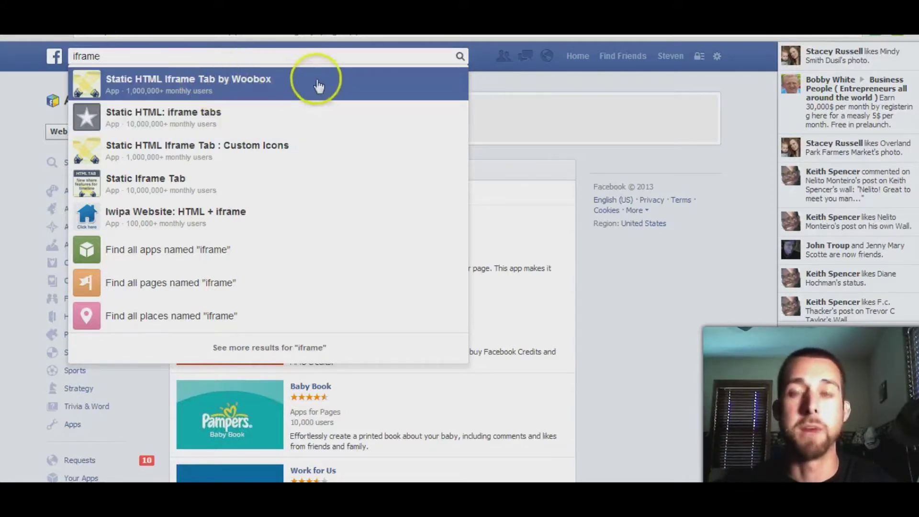
left_click(301, 89)
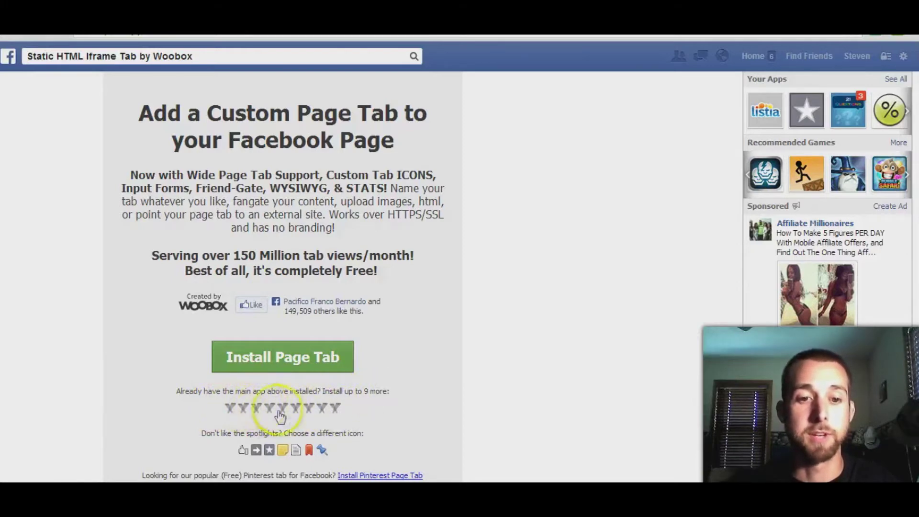
- Install the additional HTML Page Tab #7 on the Big Idea Masterminds page
left_click(303, 407)
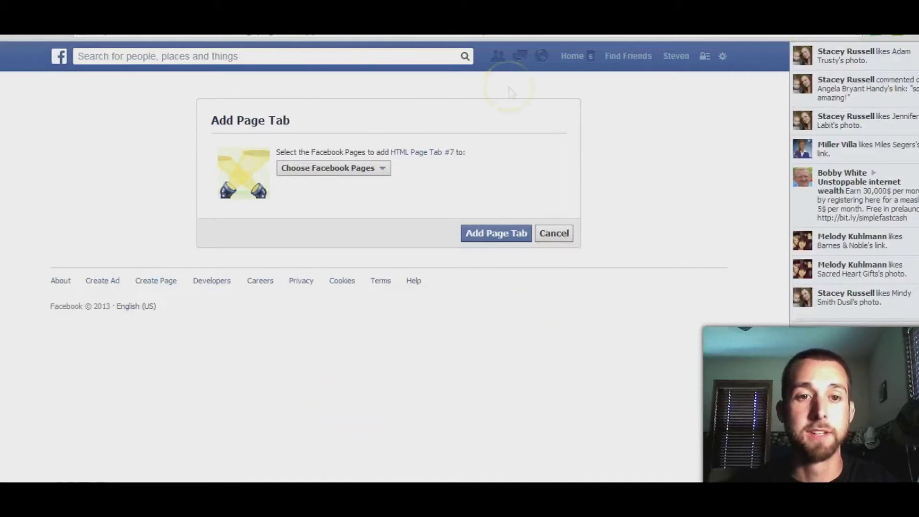
left_click(384, 174)
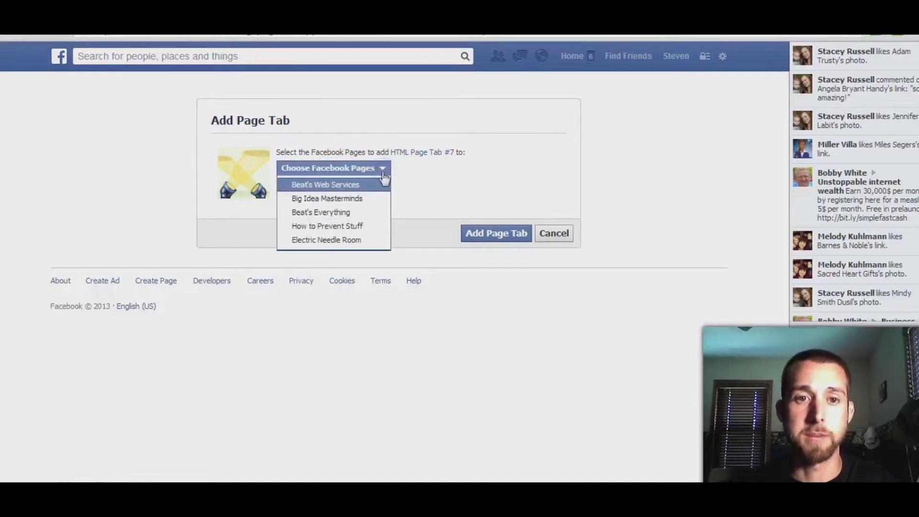
left_click(372, 199)
left_click(493, 239)
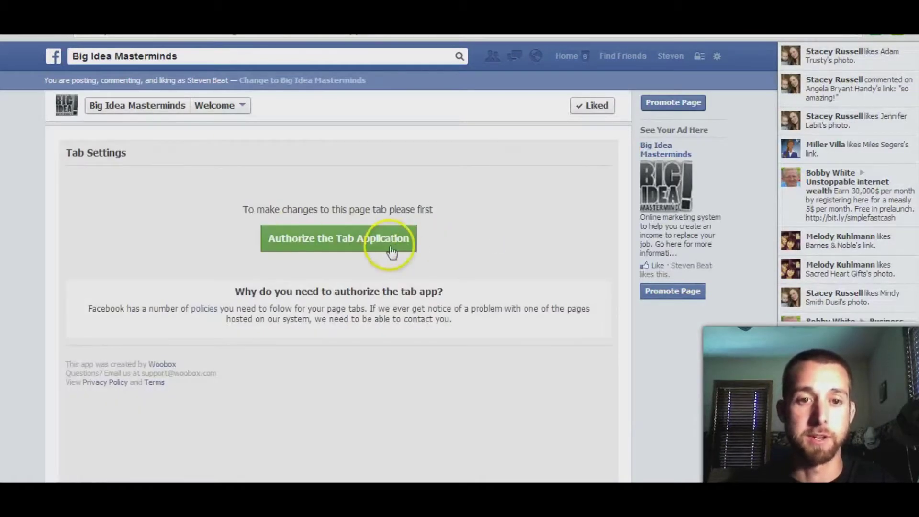
- Authorize the HTML Page Tab #7 application, granting it the requested account access, and open its tab settings
left_click(350, 245)
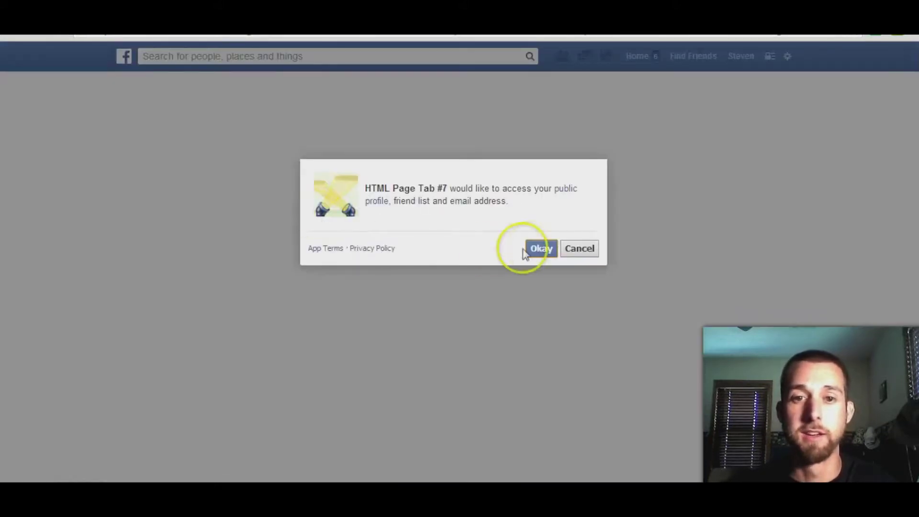
left_click(537, 250)
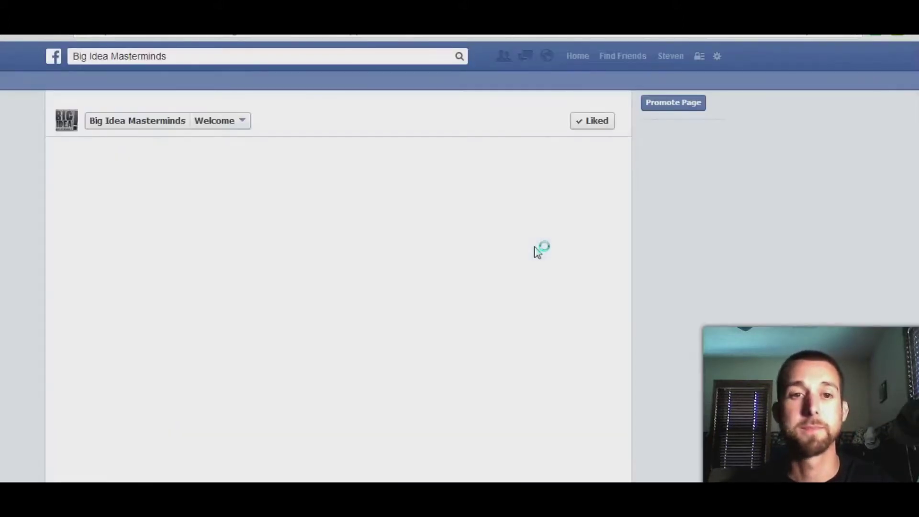
left_click(93, 198)
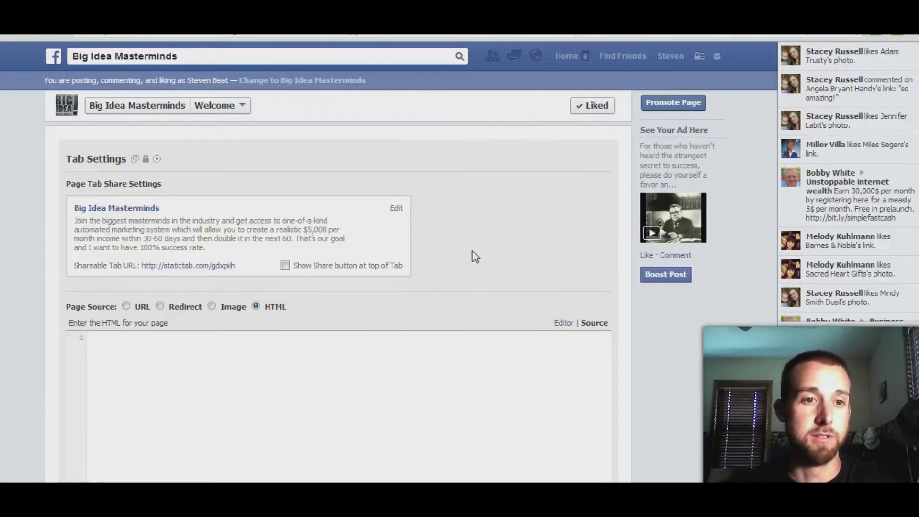
scroll(472, 257, "down", 2)
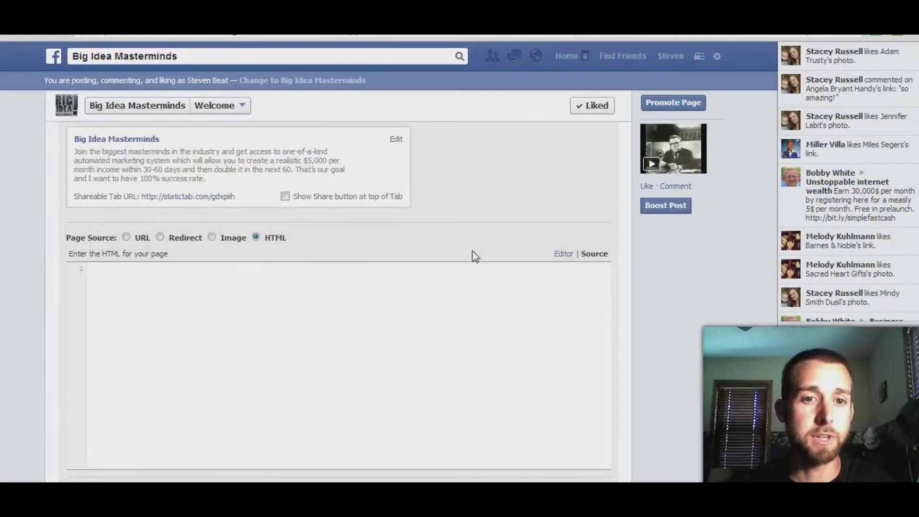
scroll(472, 254, "up", 2)
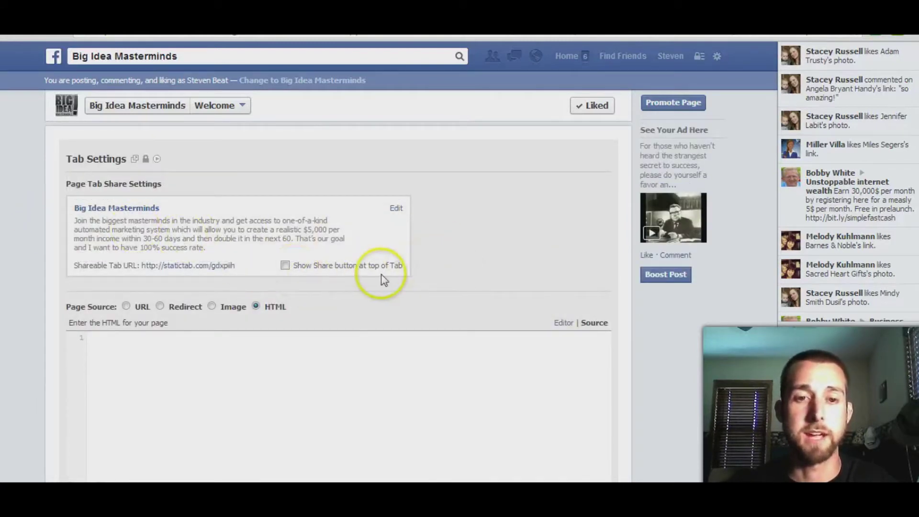
left_click(285, 266)
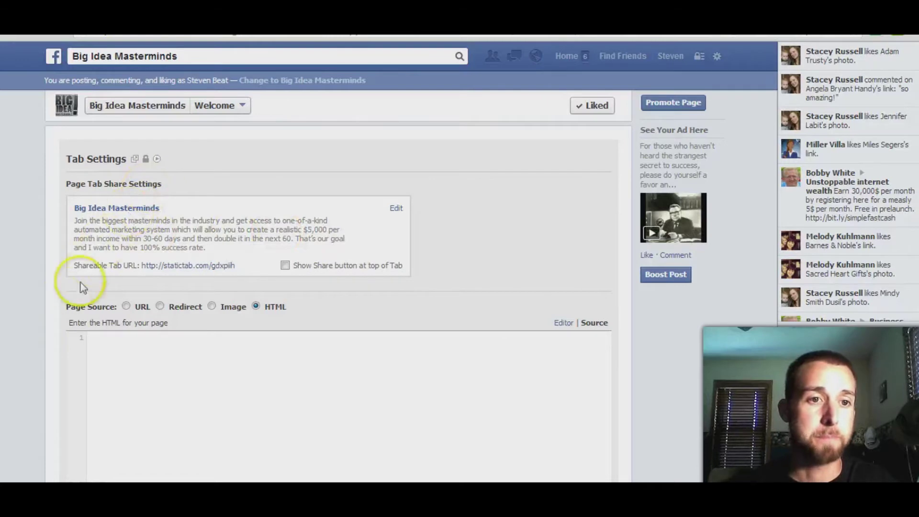
scroll(46, 324, "down", 2)
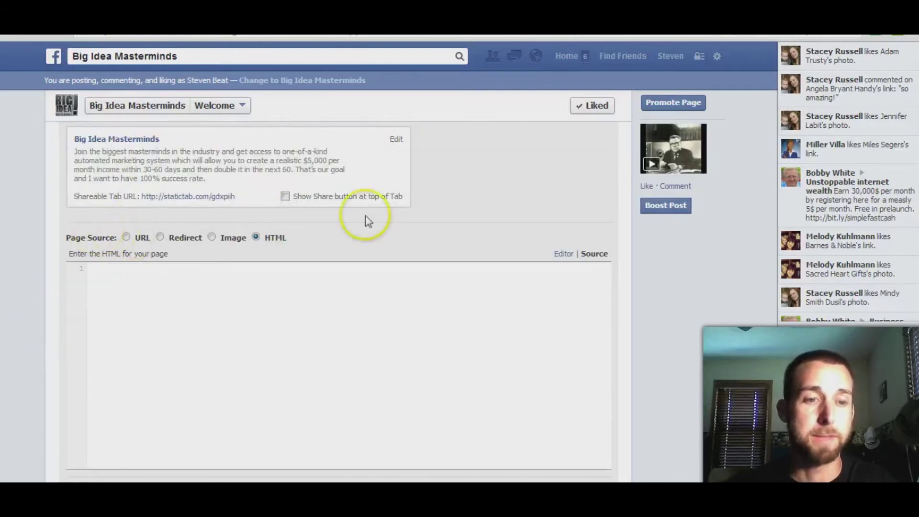
- Compare the URL and HTML page source options and set the tab's page source to URL
left_click(126, 237)
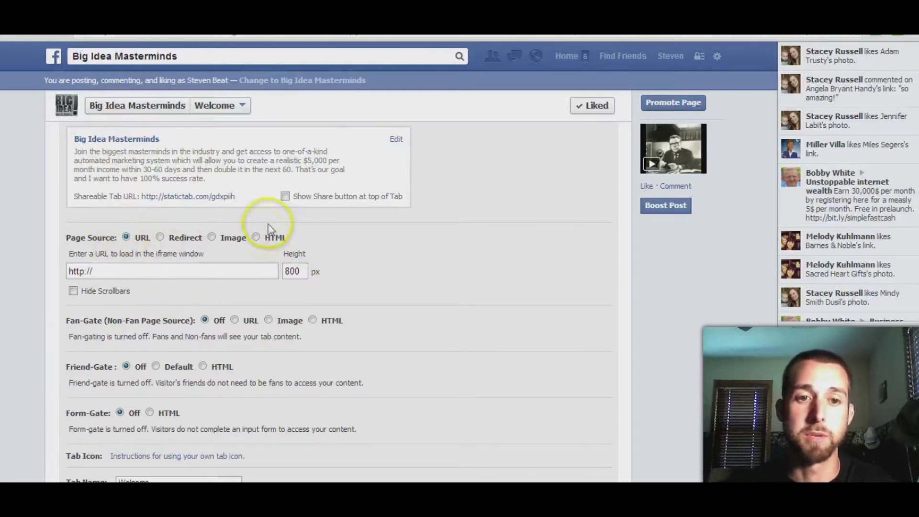
left_click(257, 237)
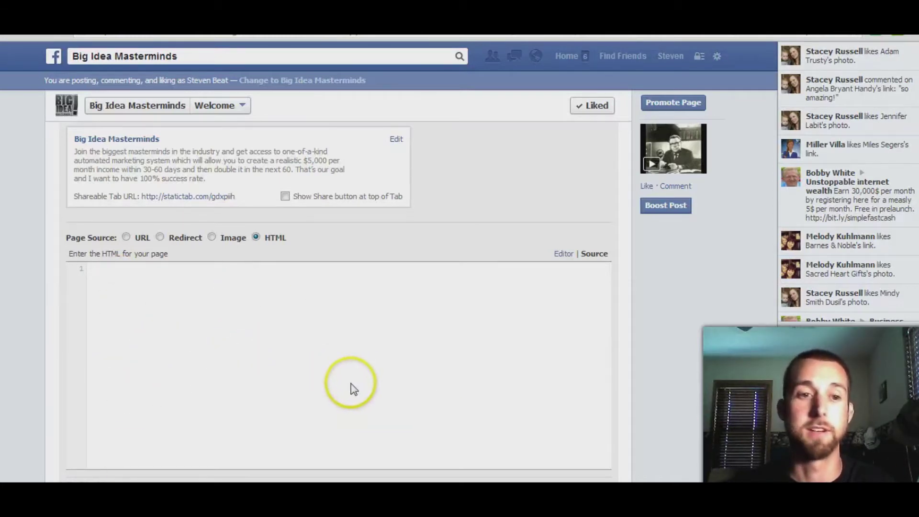
left_click(126, 237)
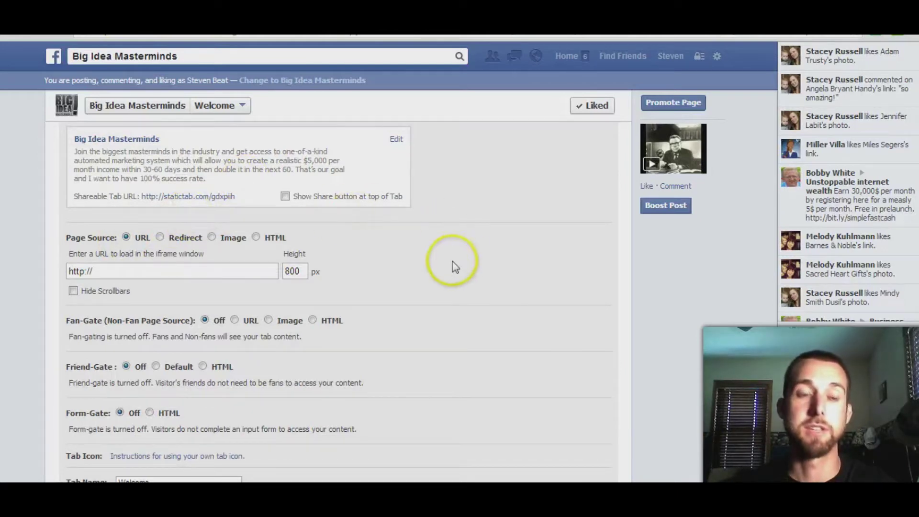
left_click(167, 272)
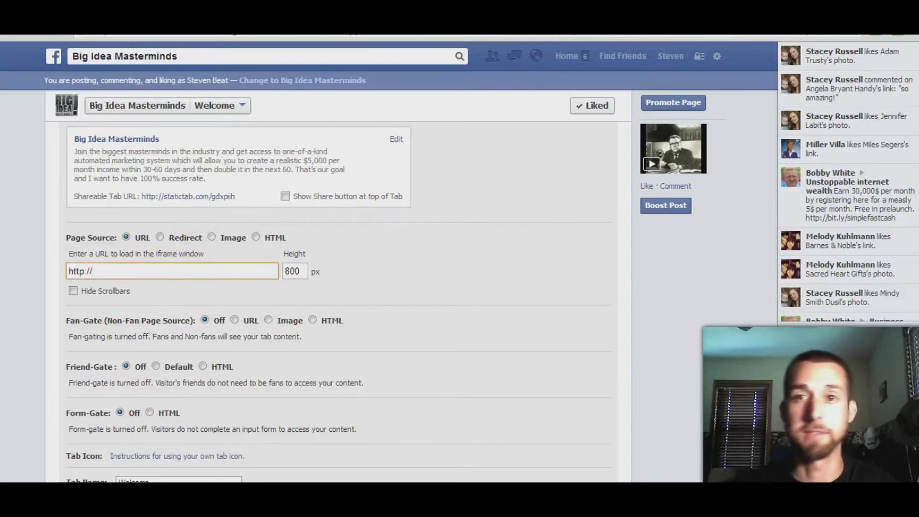
key("ctrl+t")
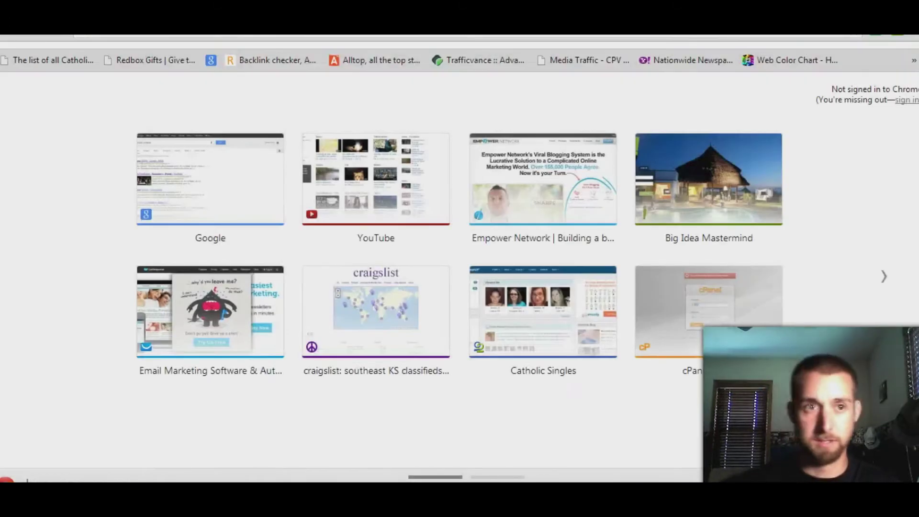
type("http://p")
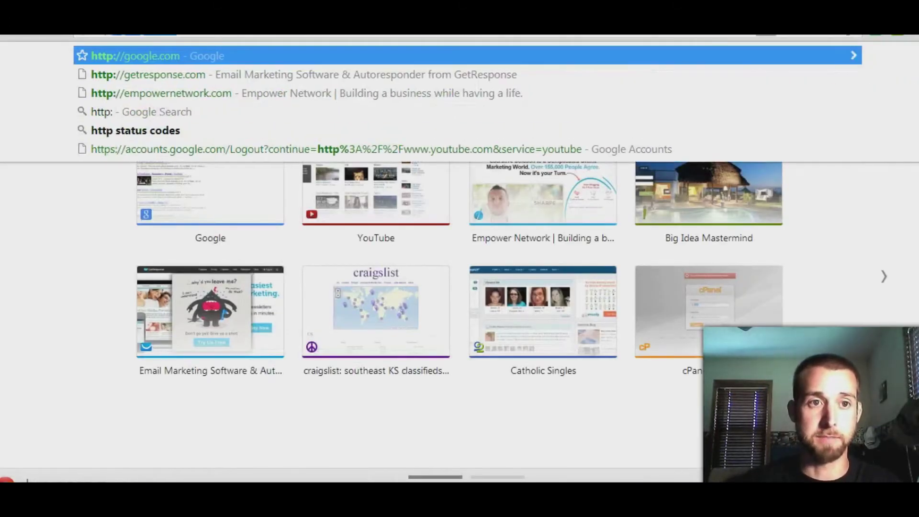
type("roject")
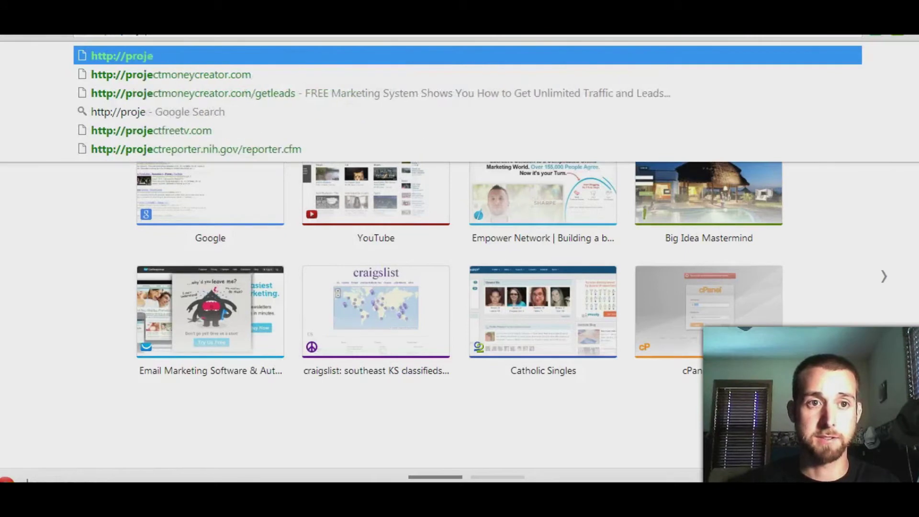
left_click(597, 92)
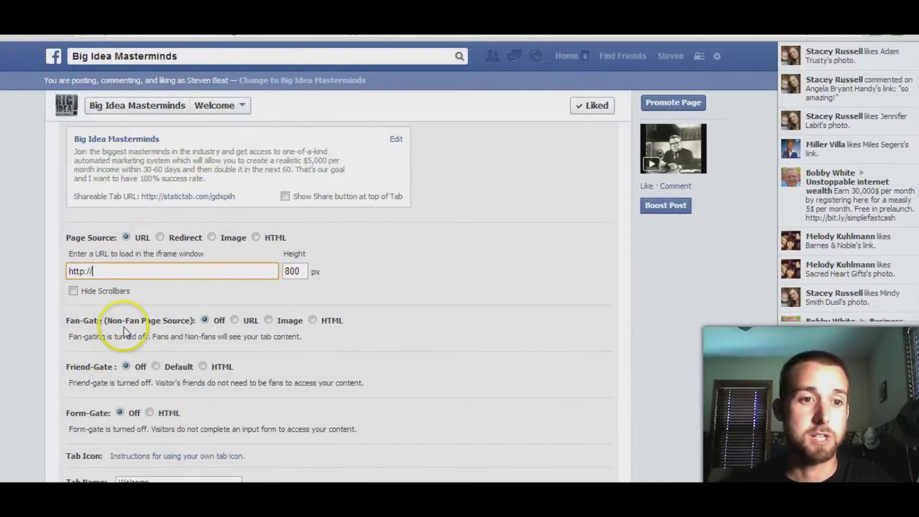
type("http://projectmoneycreator.com/getleads/")
left_click_drag(93, 271, 68, 274)
key("BackSpace")
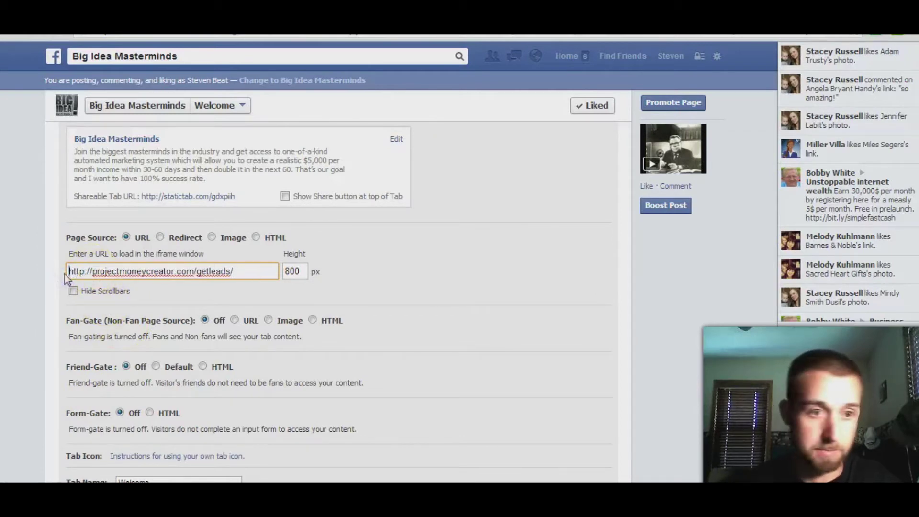
left_click(247, 271)
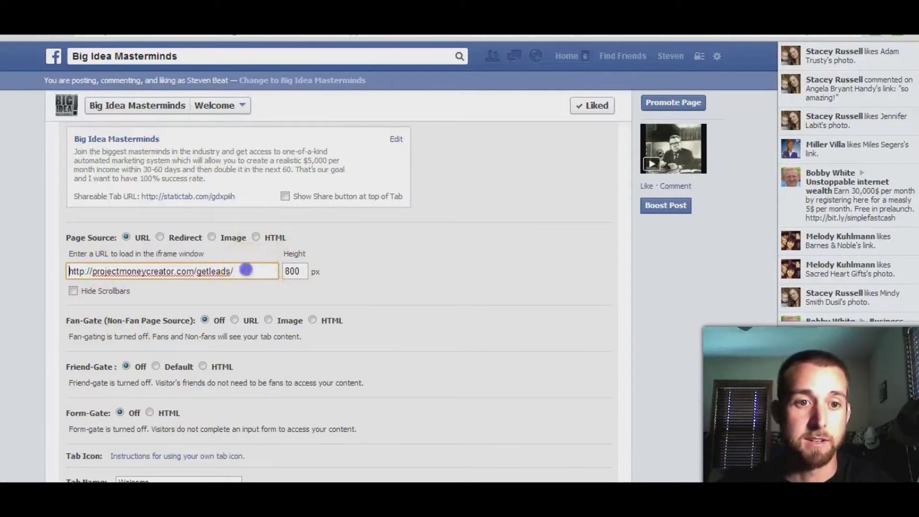
scroll(410, 272, "down", 2)
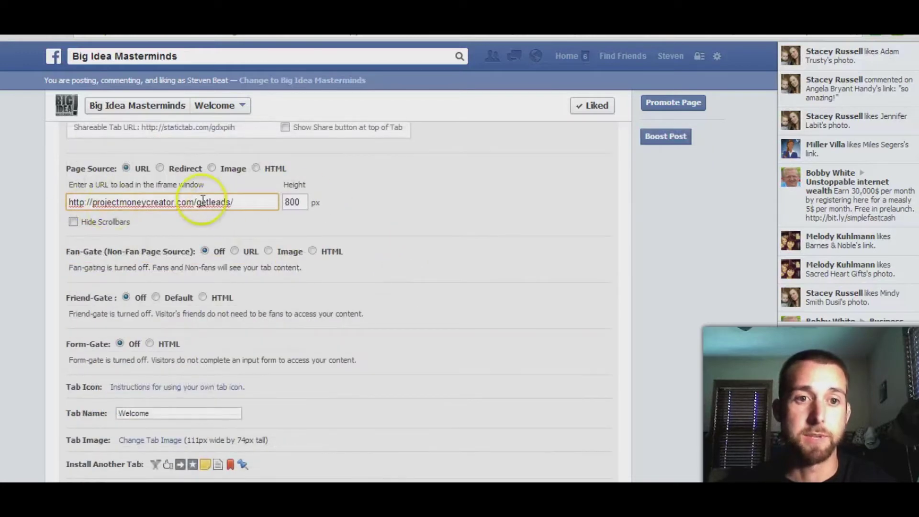
double_click(305, 201)
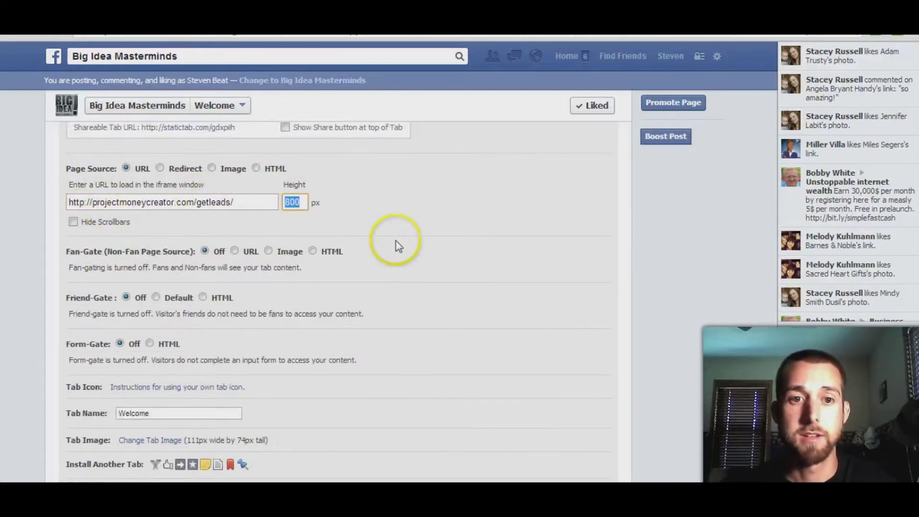
left_click(338, 208)
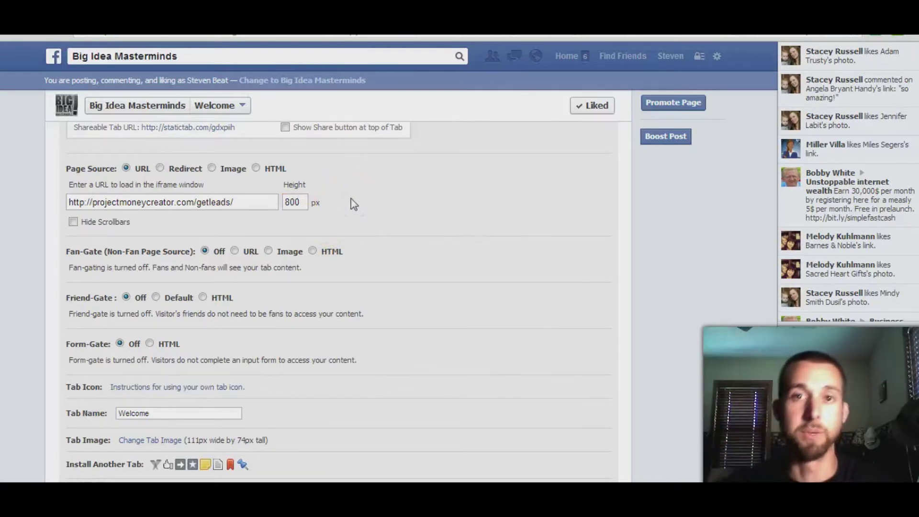
left_click(299, 207)
double_click(290, 203)
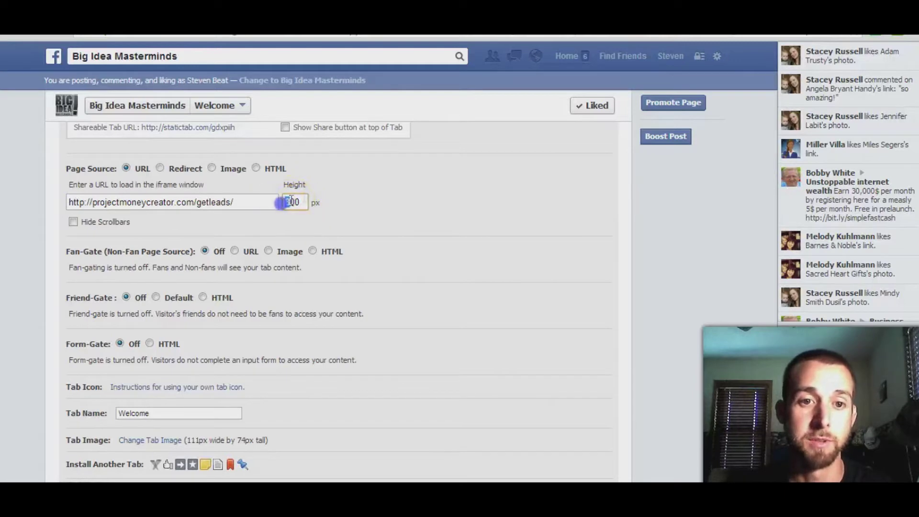
left_click(367, 194)
left_click(90, 315)
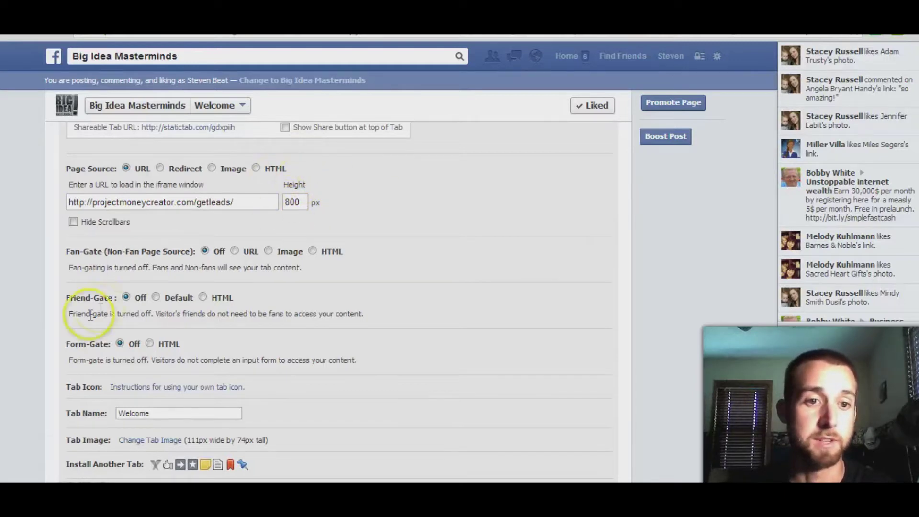
- Turn on Hide Scrollbars for the page loaded in the iframe
left_click(73, 222)
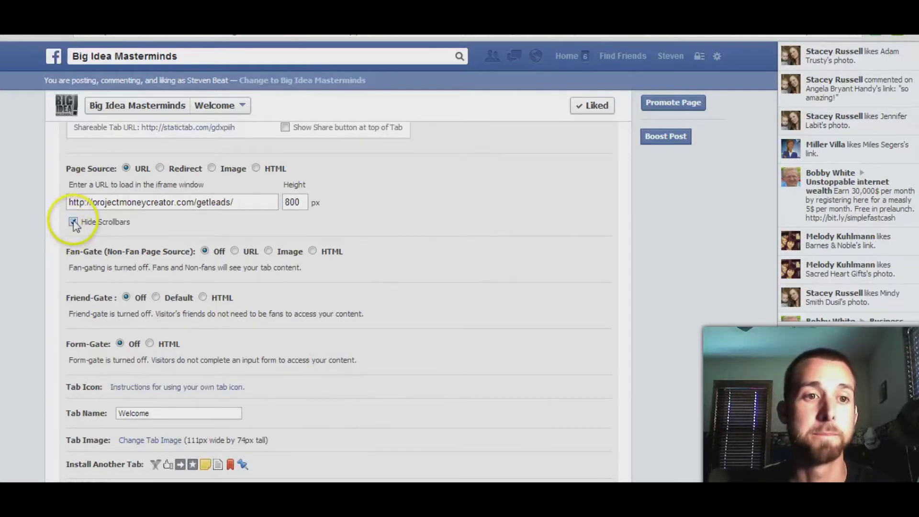
scroll(24, 254, "down", 3)
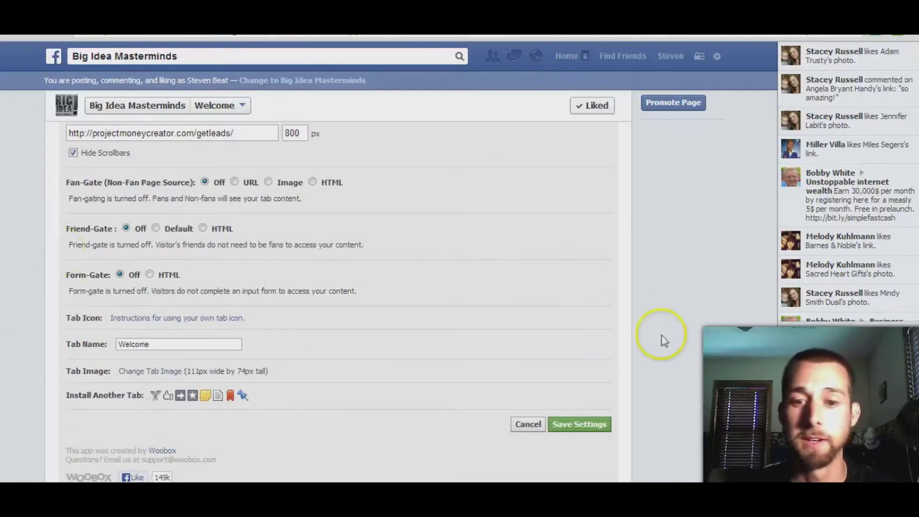
- Change the page tab's name to Get Leads in the tab settings
scroll(631, 390, "down", 3)
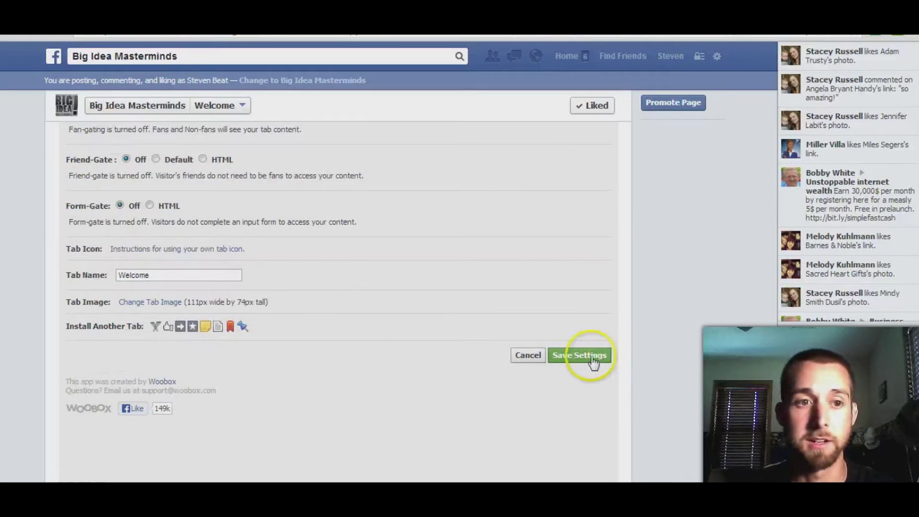
scroll(349, 369, "up", 6)
scroll(348, 357, "down", 6)
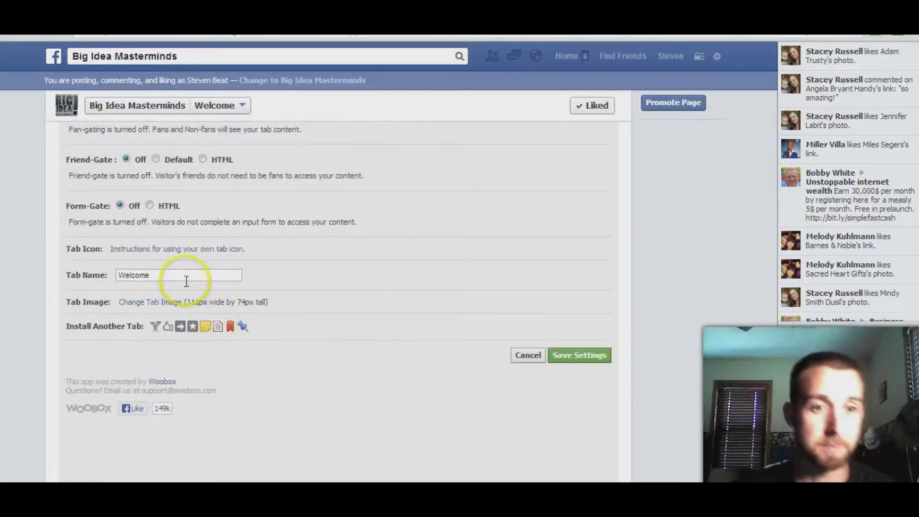
left_click_drag(185, 276, 116, 287)
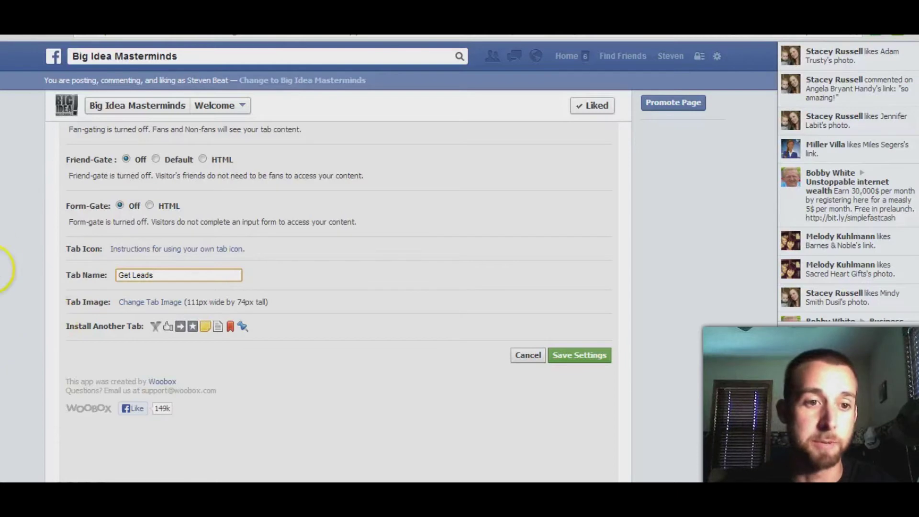
- Save the tab settings and grant the application the extra permissions needed for the tab name change
scroll(6, 268, "up", 6)
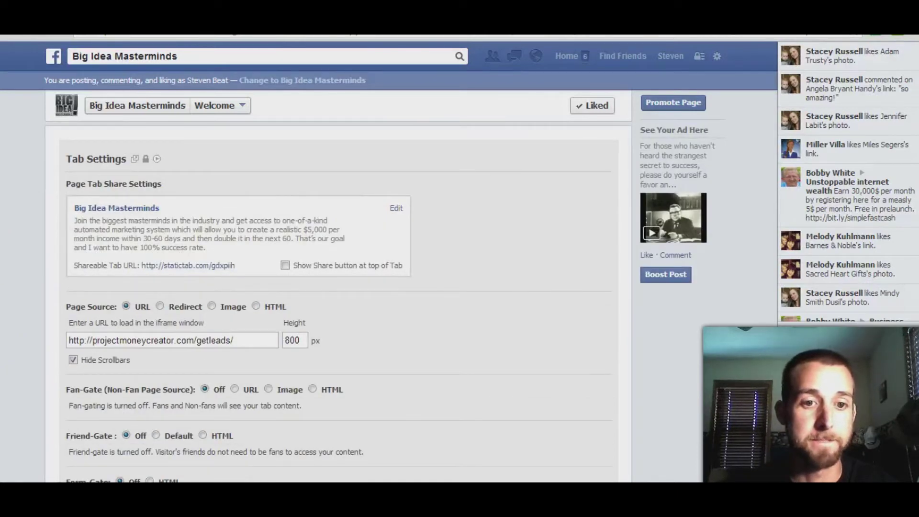
scroll(72, 268, "down", 3)
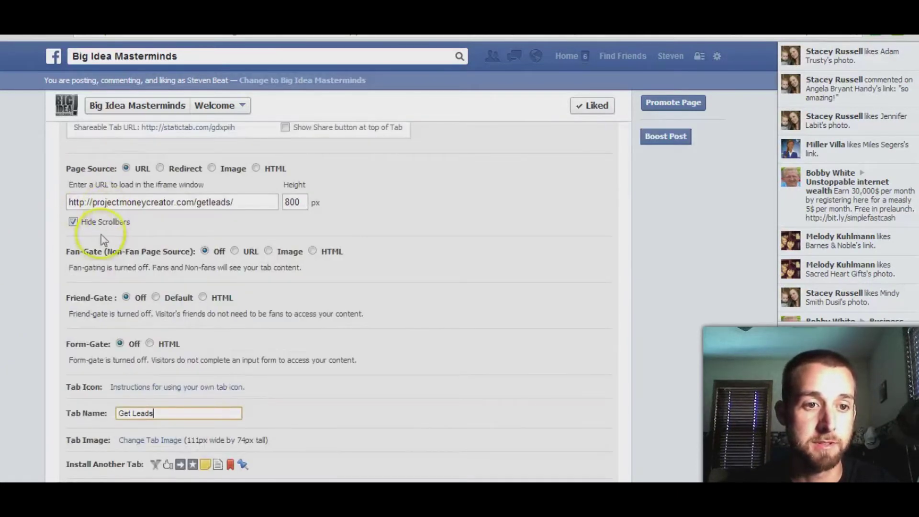
scroll(48, 335, "down", 3)
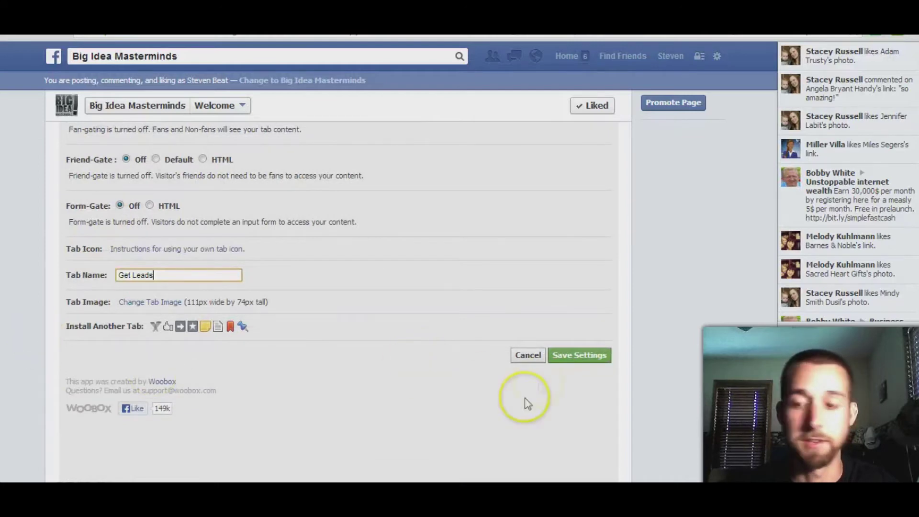
left_click(577, 356)
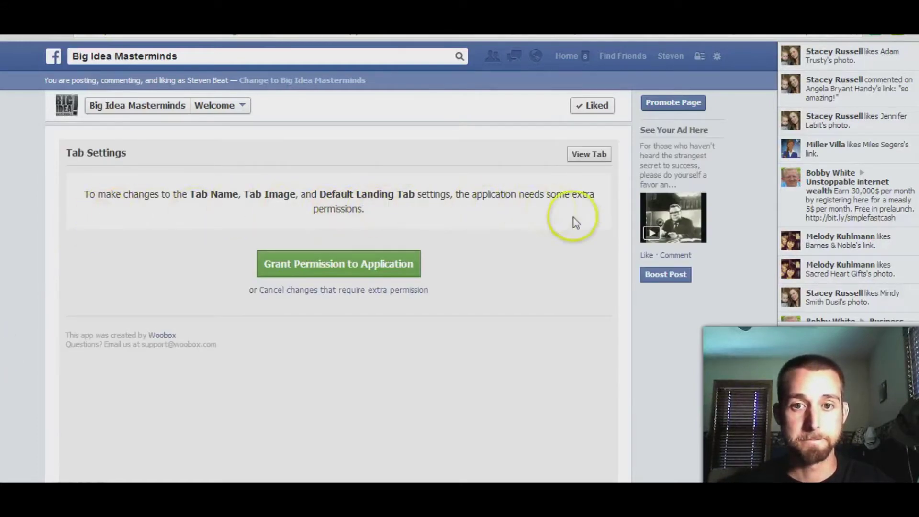
left_click(358, 274)
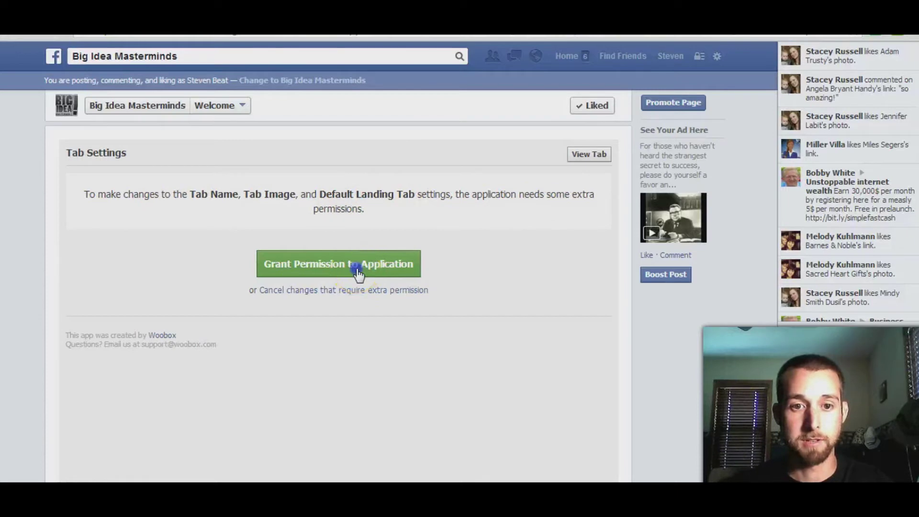
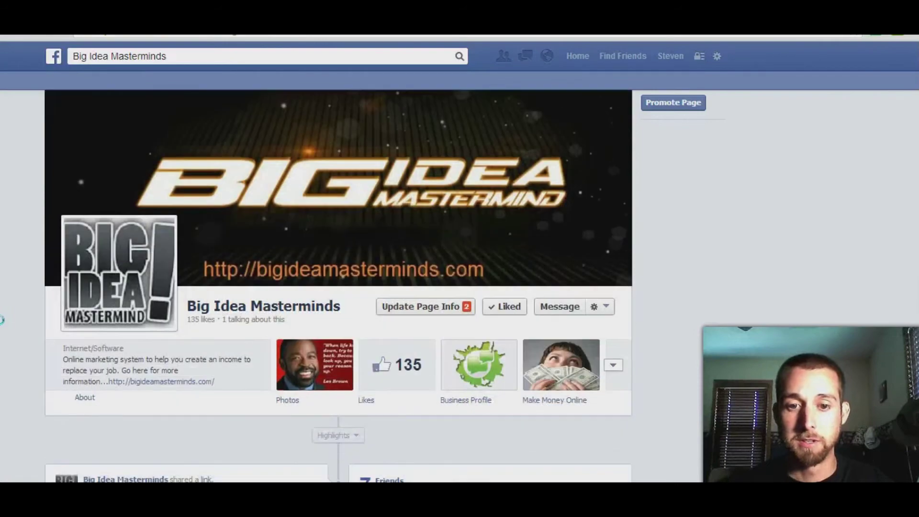
- Expand the page's app tiles and open the custom image change page for the new Get Leads tab with the spotlights picture
left_click(612, 228)
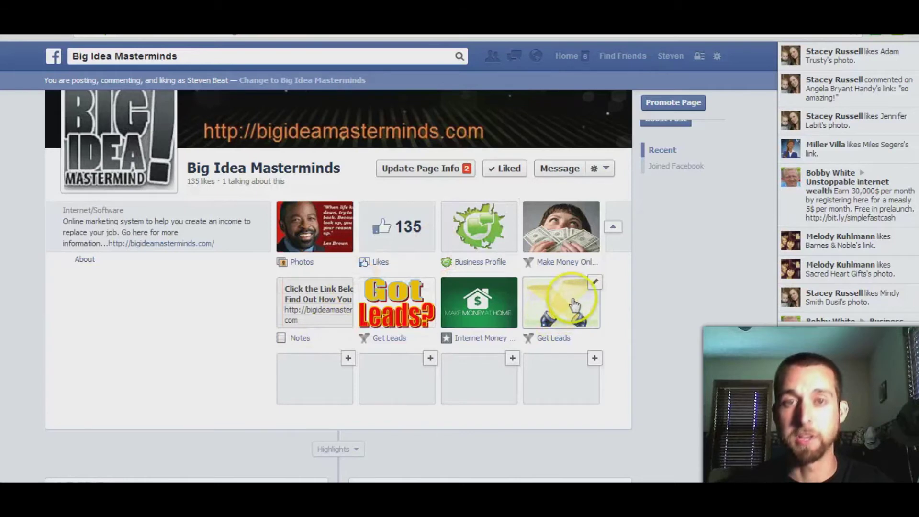
left_click(595, 284)
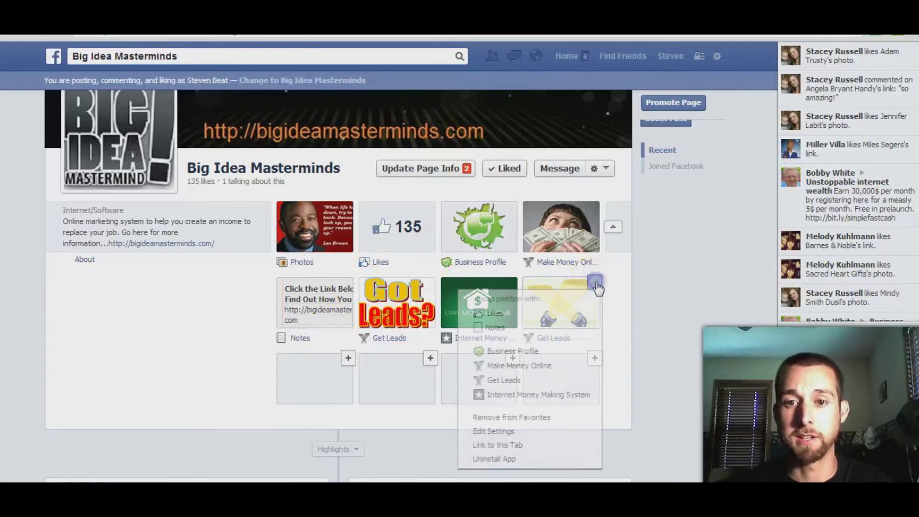
left_click(534, 432)
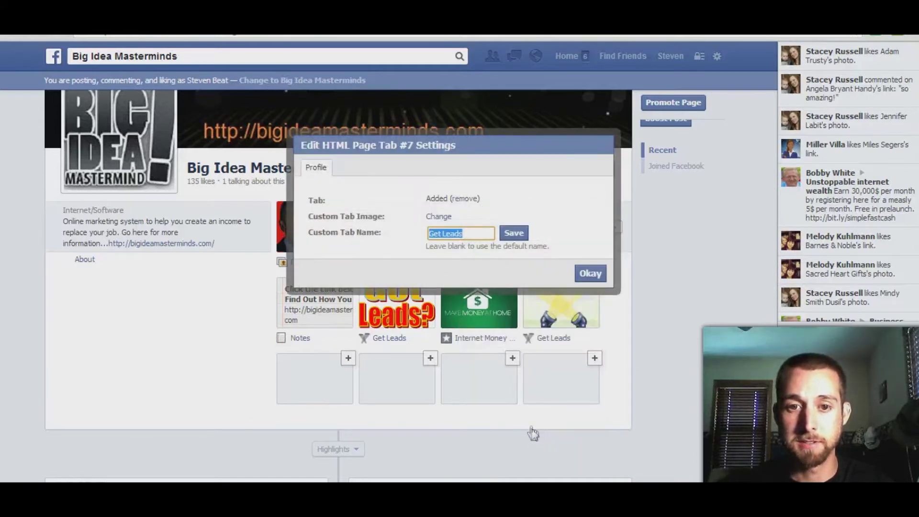
left_click(438, 217)
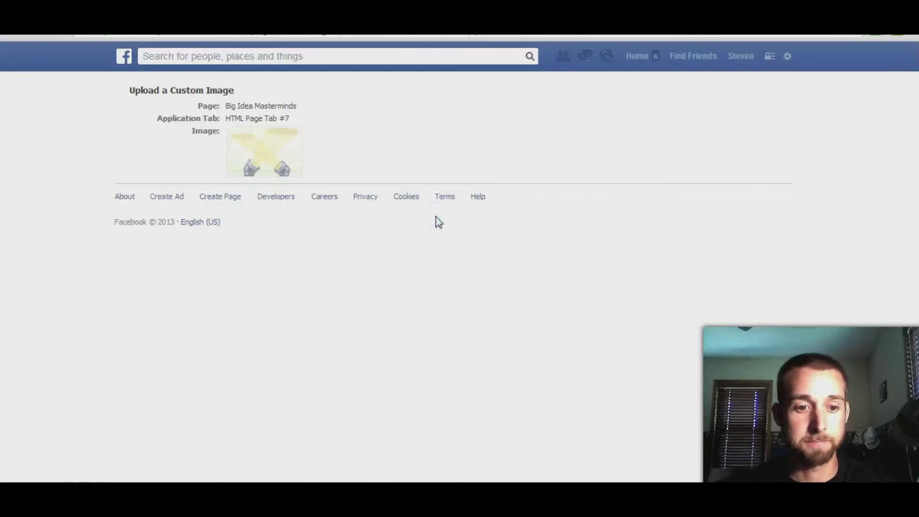
- Upload get-more-leads.jpeg as the custom image of HTML Page Tab #7 and close the tab's settings dialog
mouse_move(250, 153)
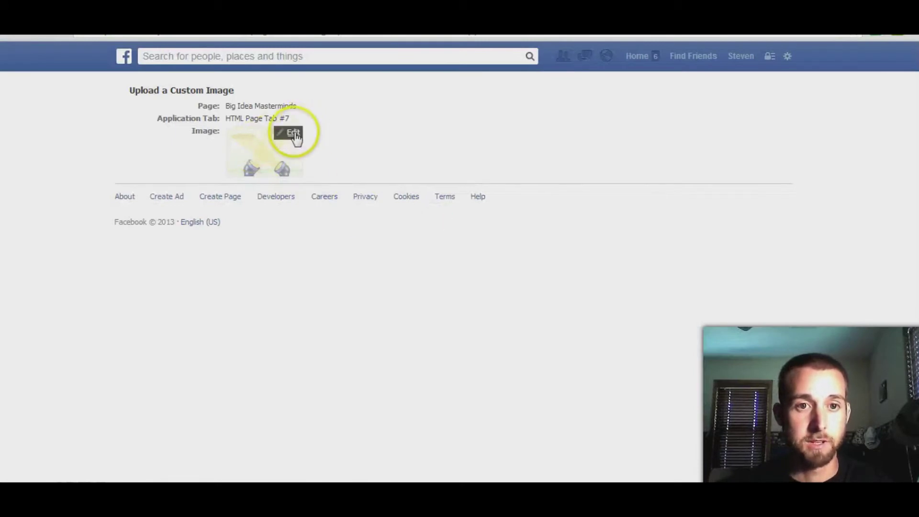
left_click(294, 134)
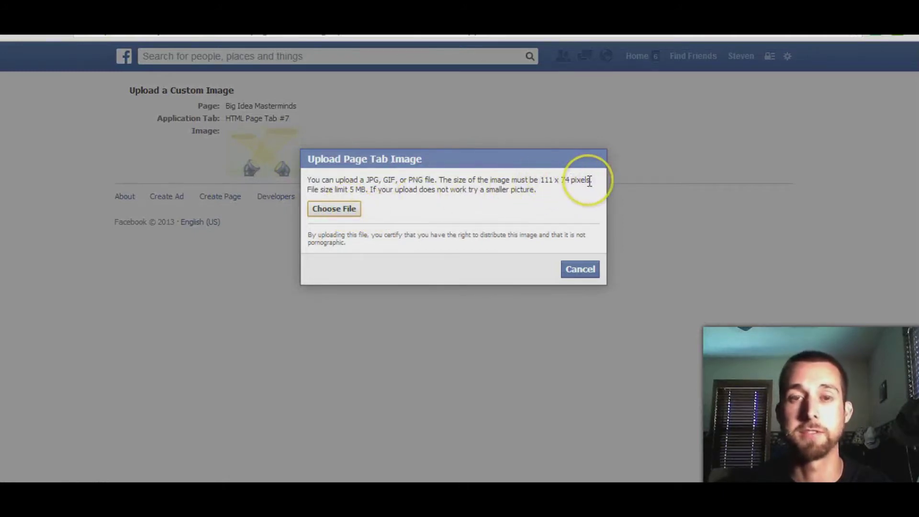
left_click(342, 211)
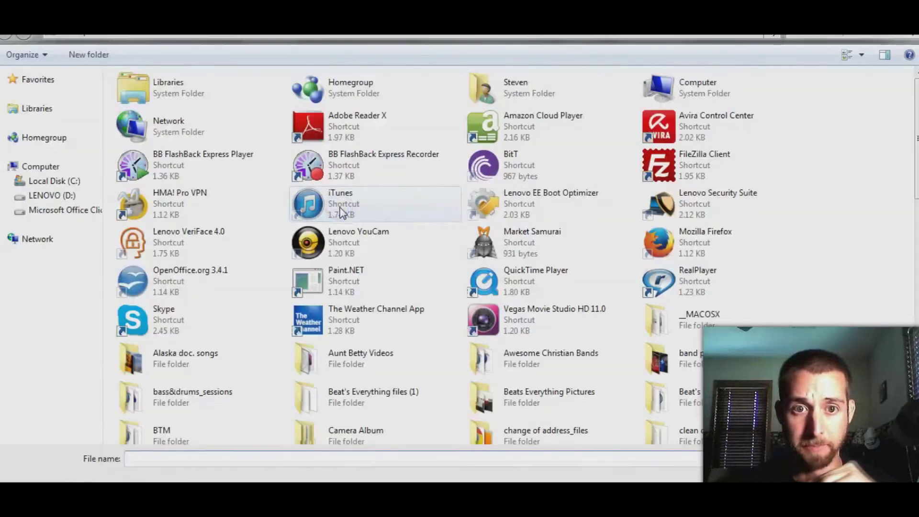
left_click_drag(915, 168, 915, 349)
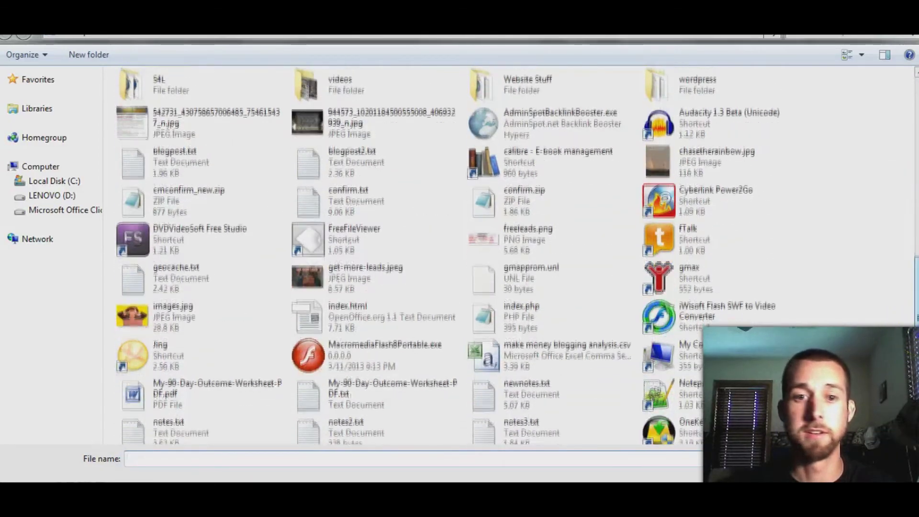
scroll(742, 322, "down", 1)
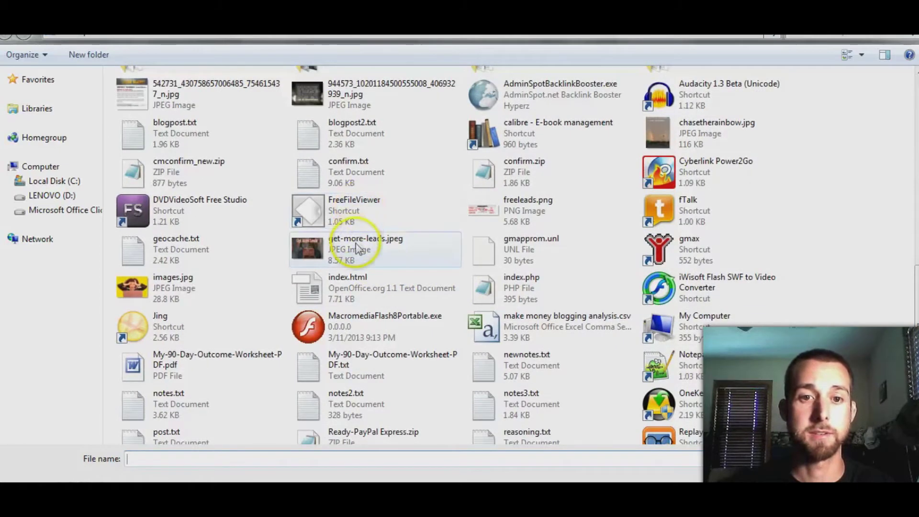
left_click(349, 247)
left_click(804, 470)
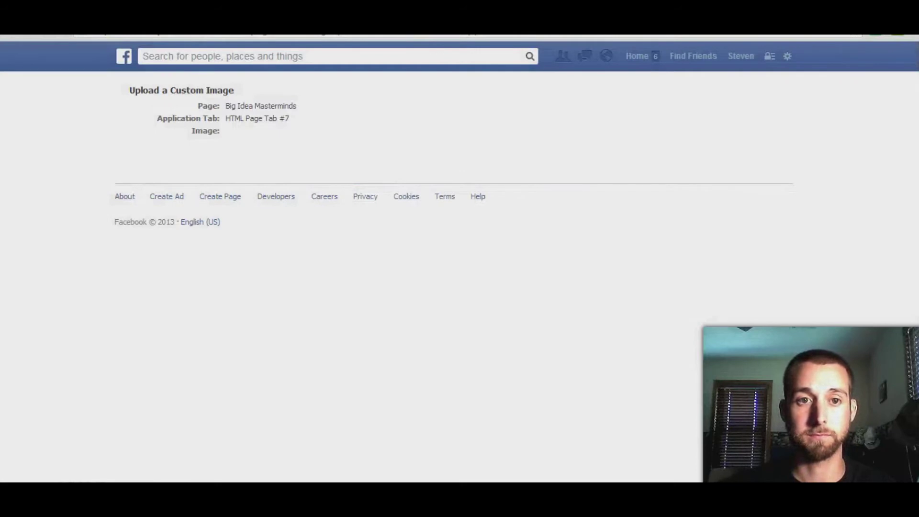
mouse_move(290, 169)
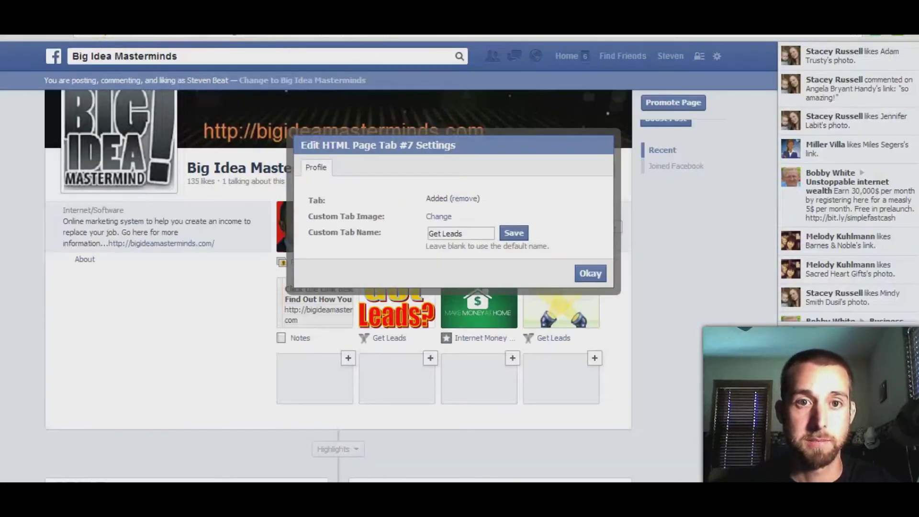
left_click(590, 273)
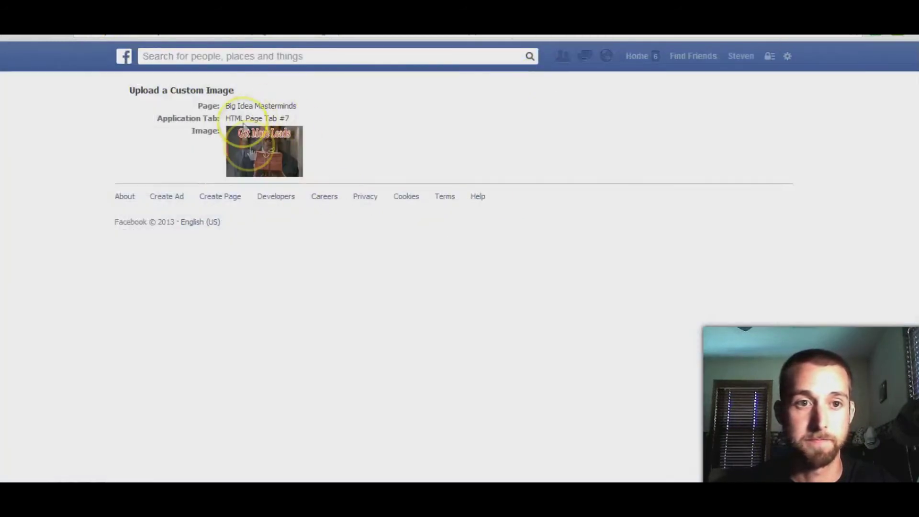
- Return to the Big Idea Masterminds page through the Facebook search and expand its app tiles to check the new tab image
left_click(120, 65)
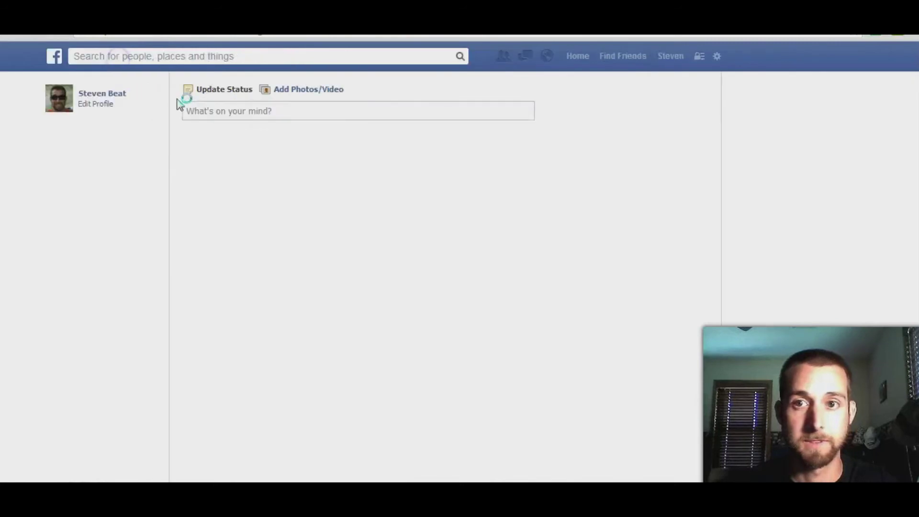
left_click(232, 56)
type("bi")
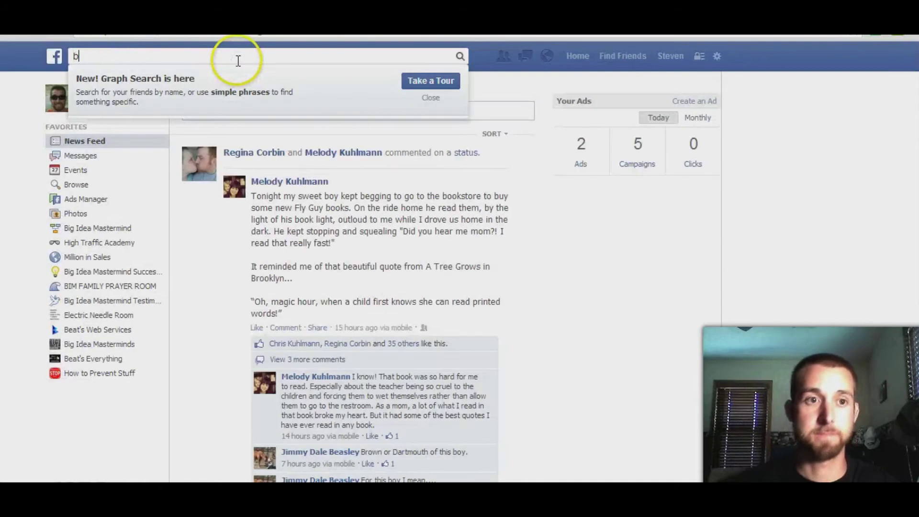
left_click(242, 84)
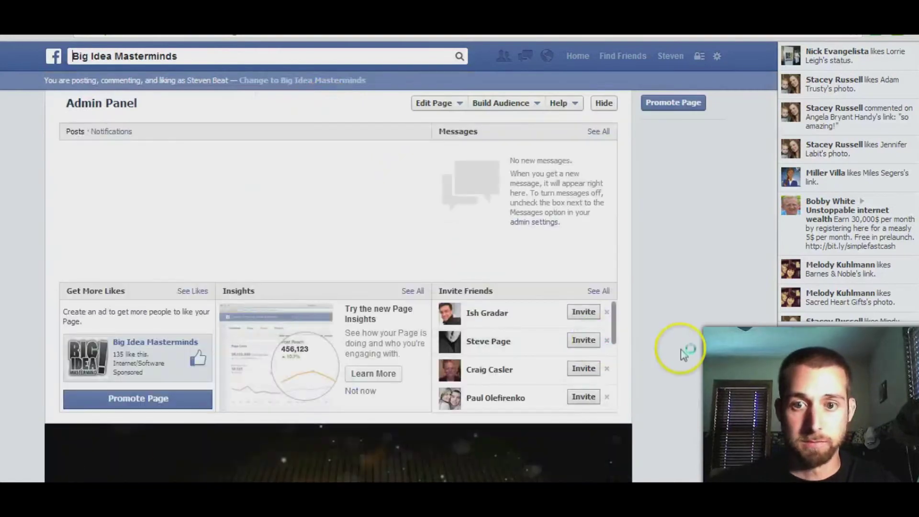
scroll(680, 357, "down", 6)
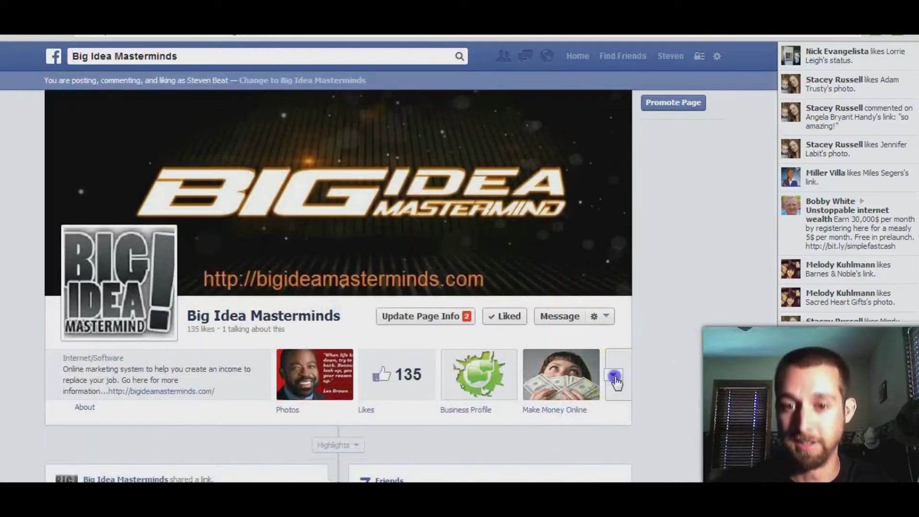
left_click(614, 378)
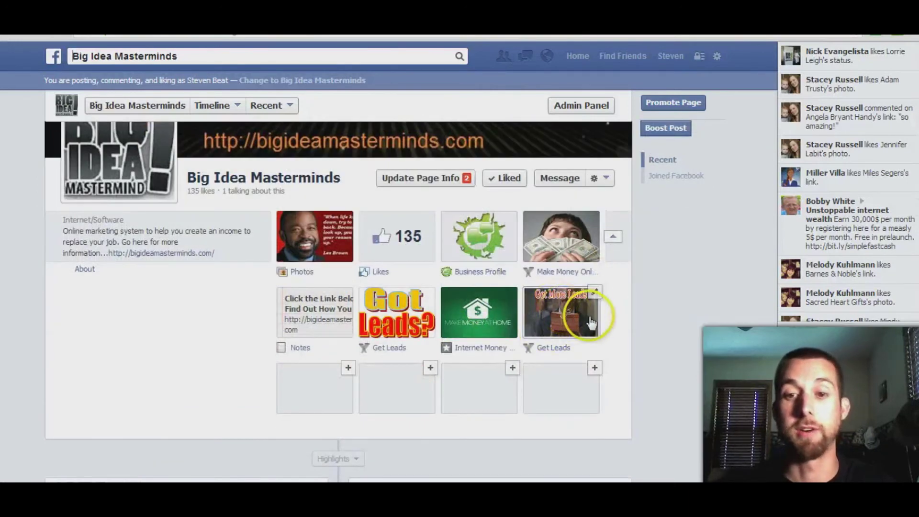
- Open the new Get Leads tab and look over the landing page with its email form inside the iframe
left_click(561, 325)
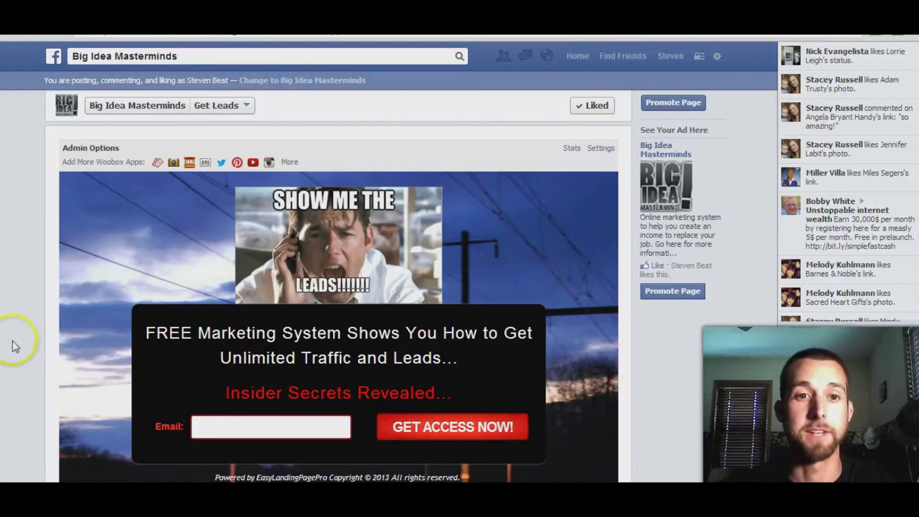
scroll(3, 344, "down", 5)
scroll(3, 345, "up", 5)
scroll(2, 345, "down", 2)
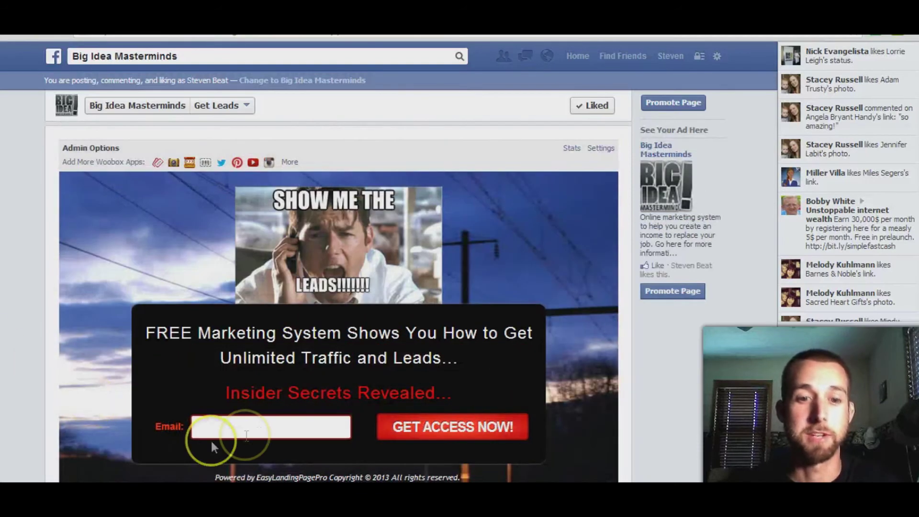
left_click(258, 422)
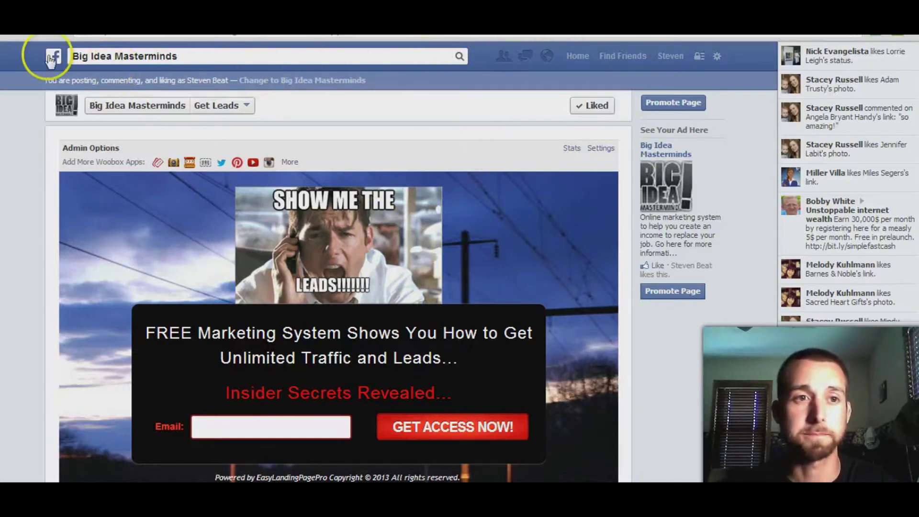
- Go from the news feed to the active ads in the Ads Manager and start creating a new ad
left_click(583, 56)
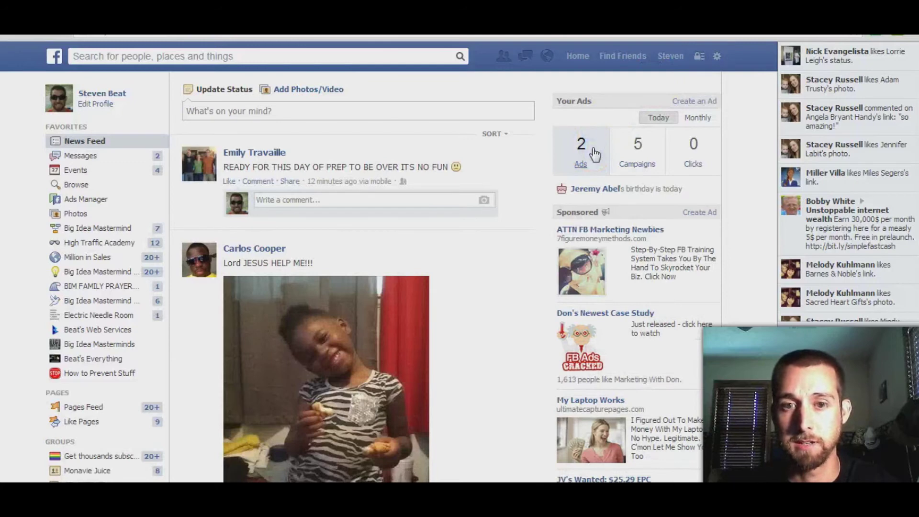
left_click(595, 154)
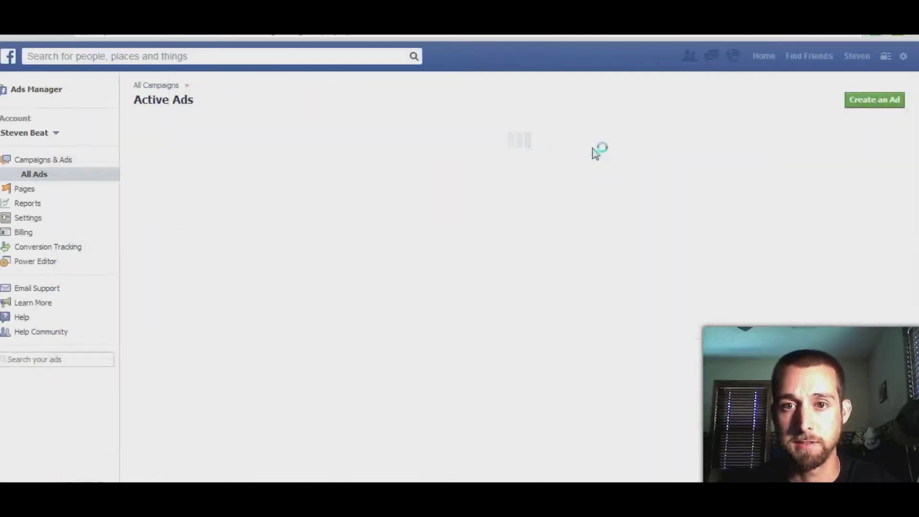
left_click(882, 102)
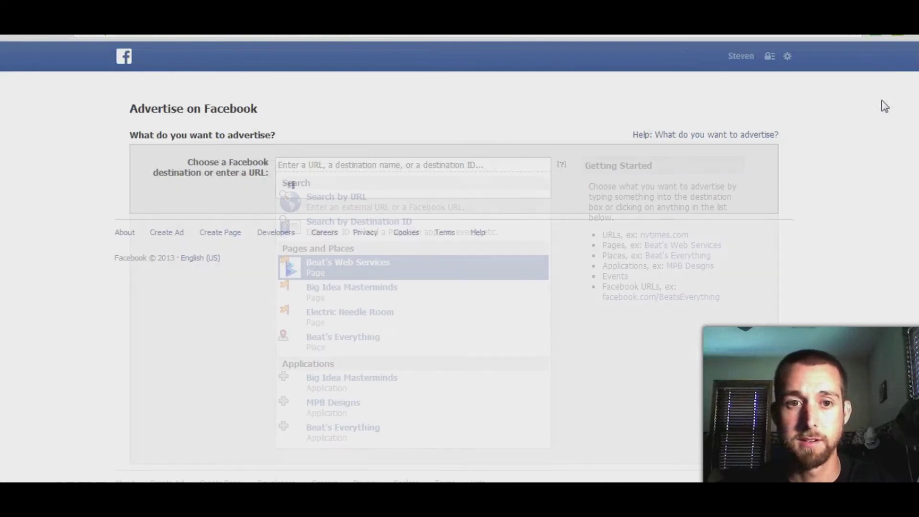
- Choose the Big Idea Masterminds page as the destination to advertise
scroll(196, 257, "down", 1)
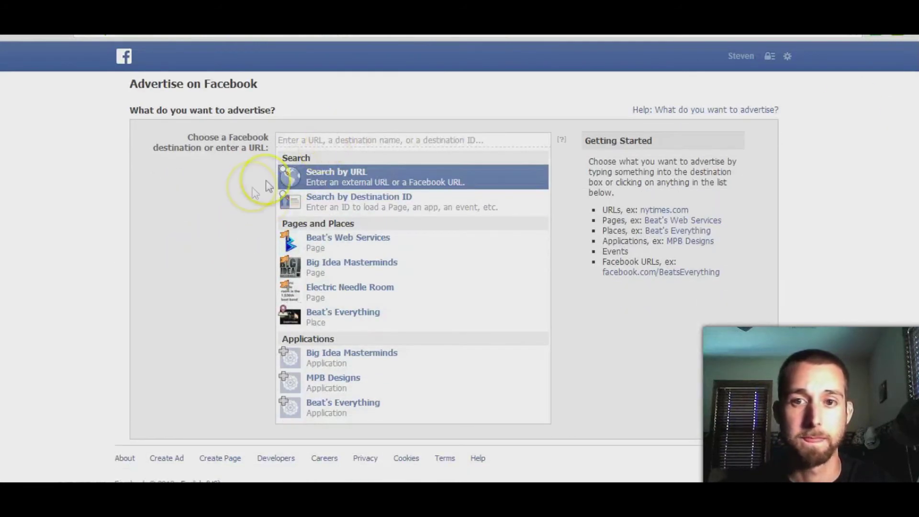
left_click(529, 142)
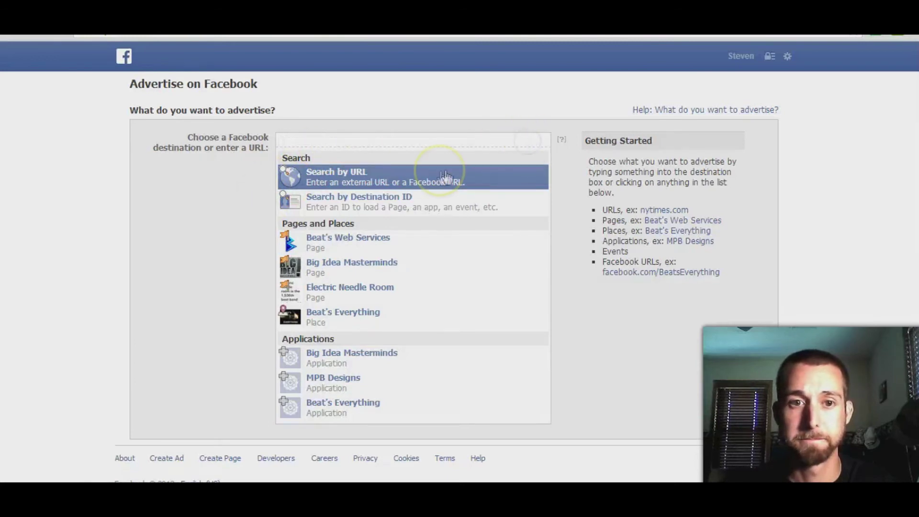
left_click(367, 275)
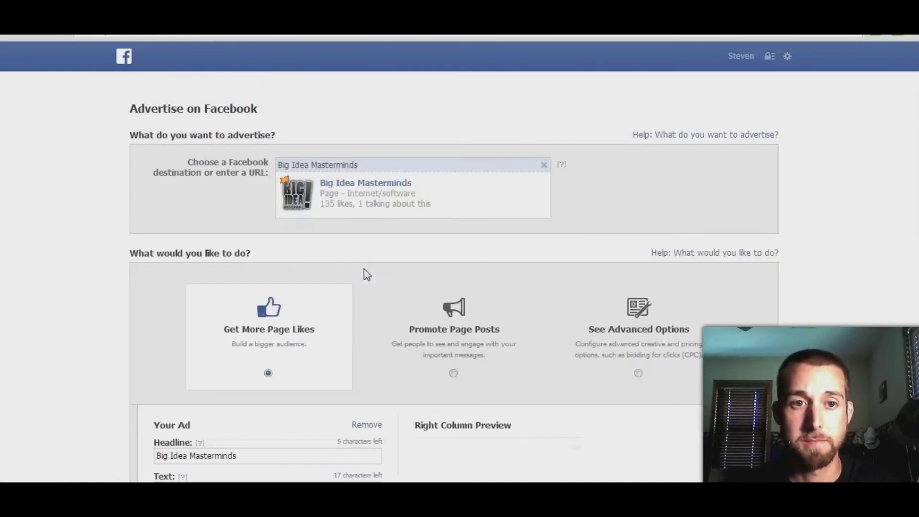
- Switch the ad's objective to See Advanced Options and set its landing view to the last Get Leads entry
scroll(162, 275, "down", 4)
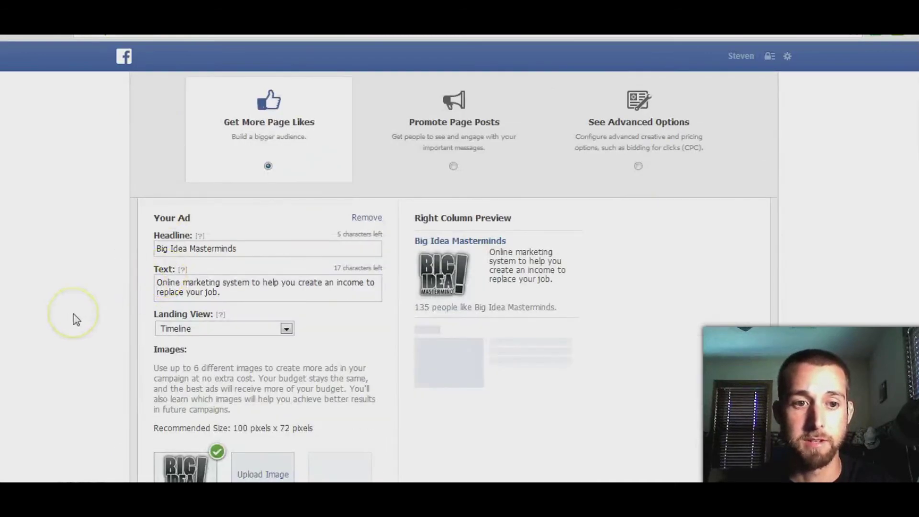
left_click(638, 166)
mouse_move(183, 269)
scroll(144, 235, "down", 3)
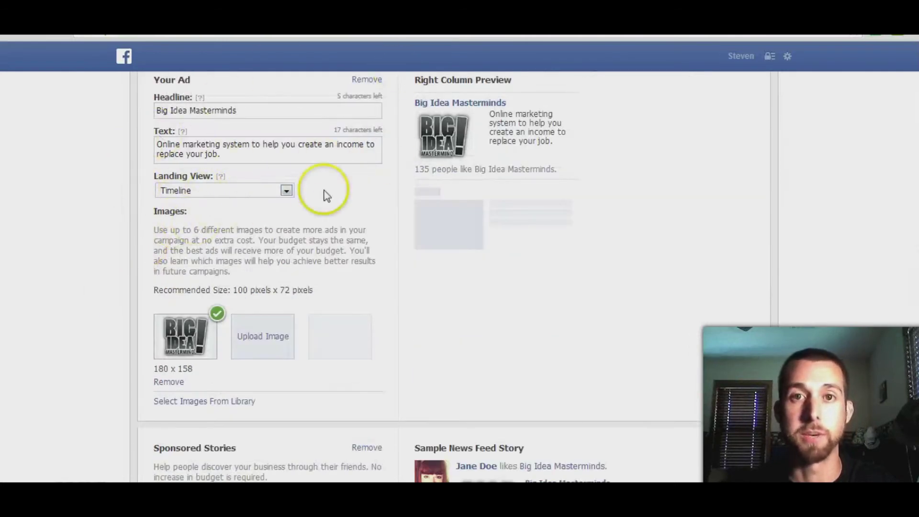
left_click(286, 191)
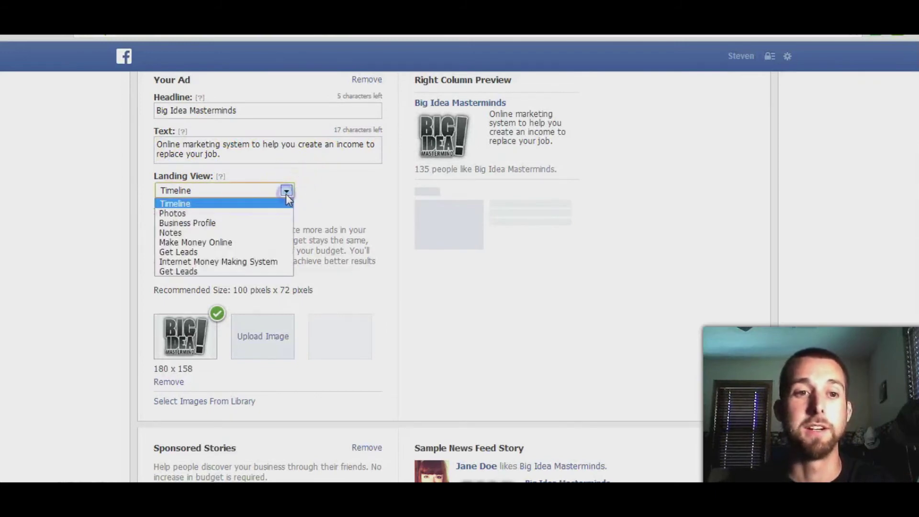
left_click(254, 271)
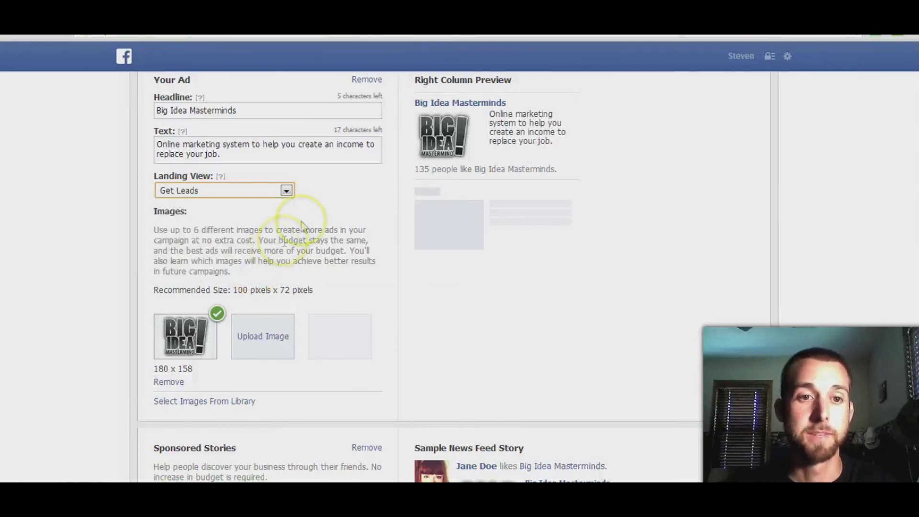
left_click(401, 308)
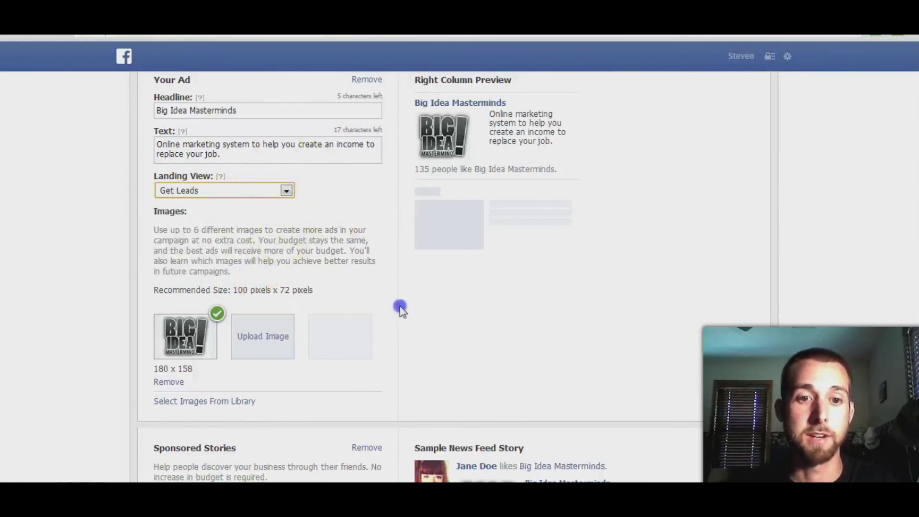
left_click(365, 300)
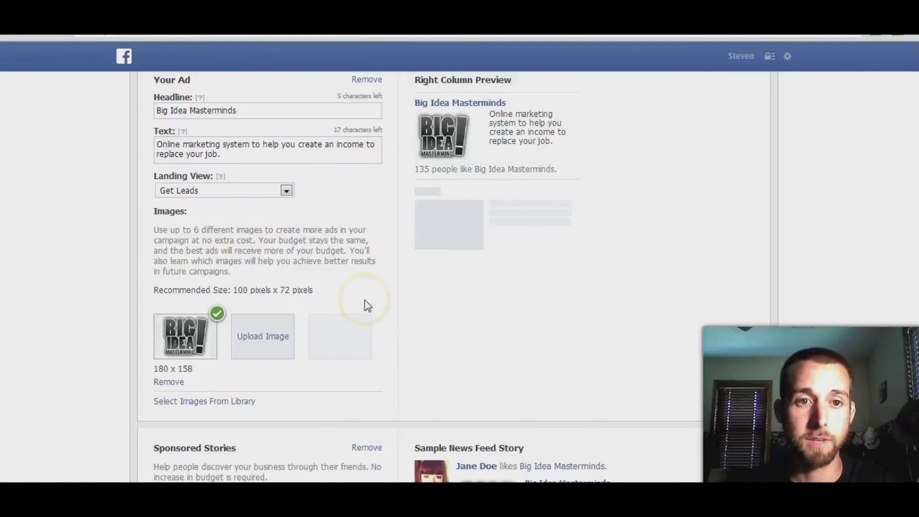
- Look over the ad's sponsored stories, audience targeting, campaign budget and schedule settings, and recheck its Landing View choices
scroll(368, 305, "down", 7)
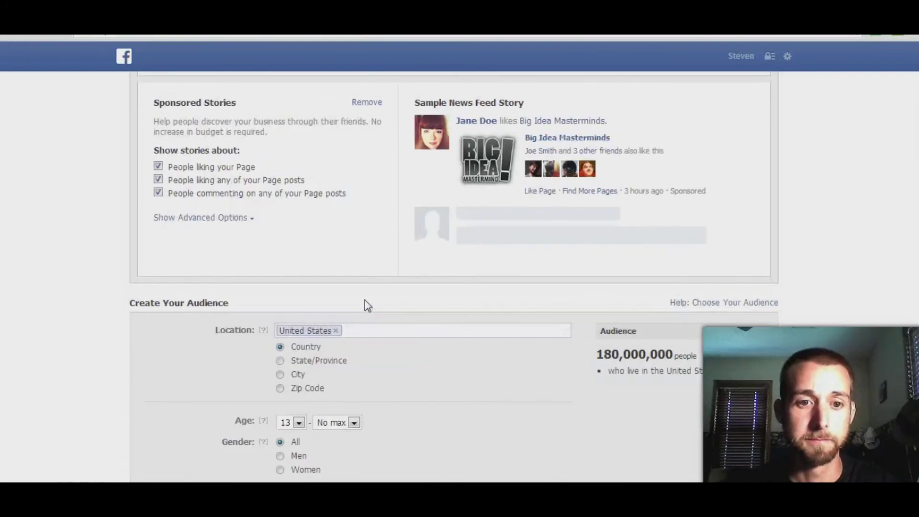
scroll(366, 305, "down", 13)
scroll(119, 328, "up", 12)
left_click(232, 310)
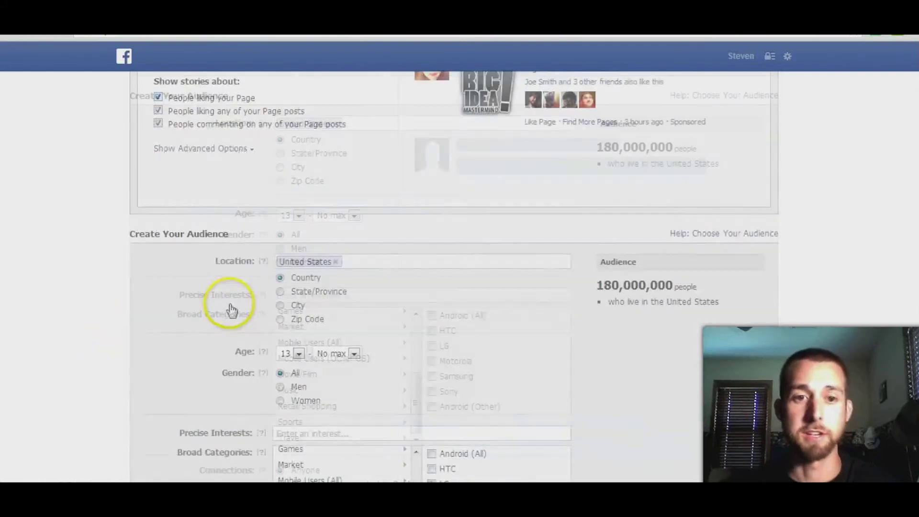
scroll(231, 311, "down", 6)
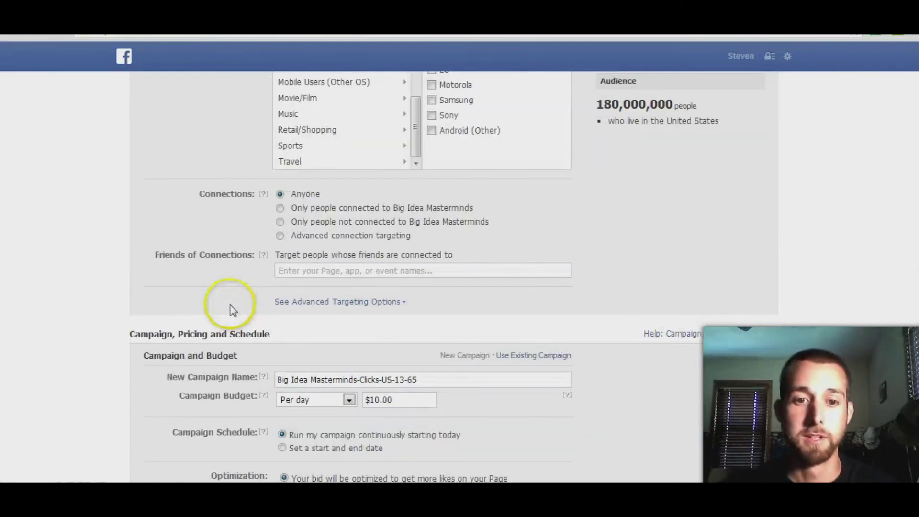
scroll(689, 230, "up", 4)
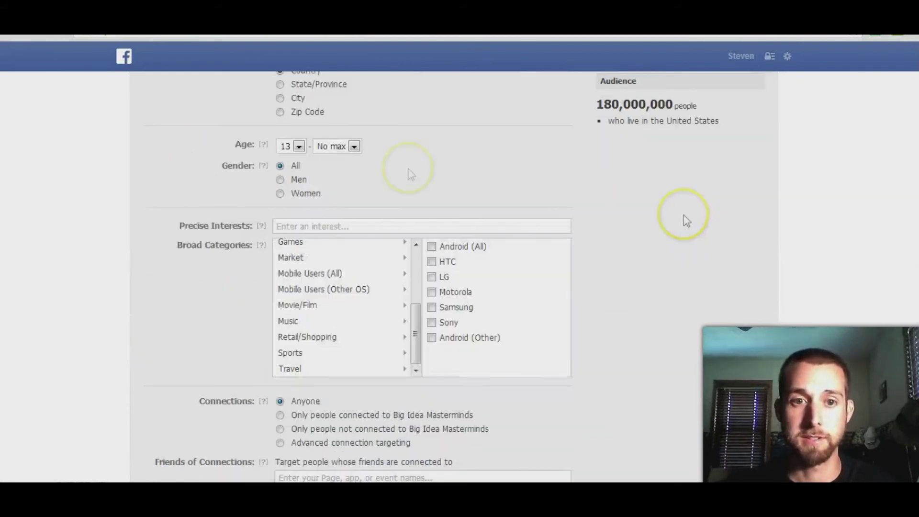
scroll(96, 308, "up", 14)
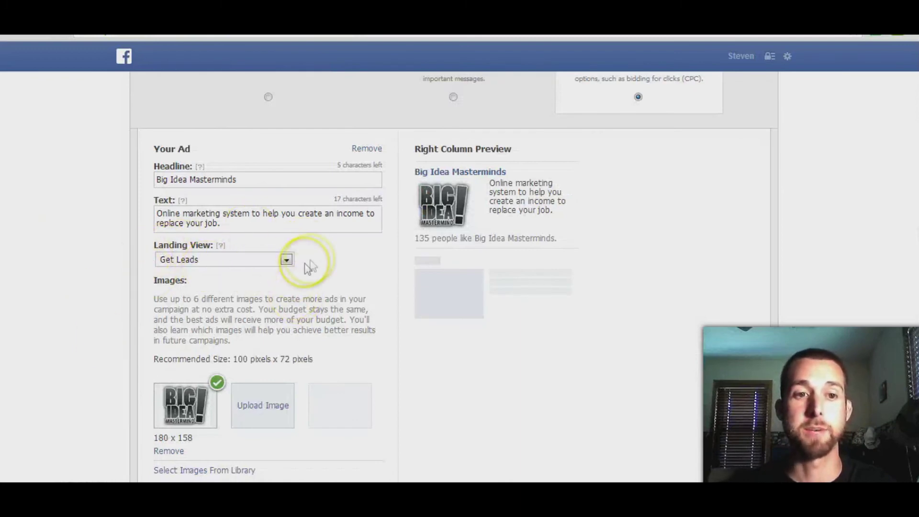
left_click(285, 259)
left_click(285, 259)
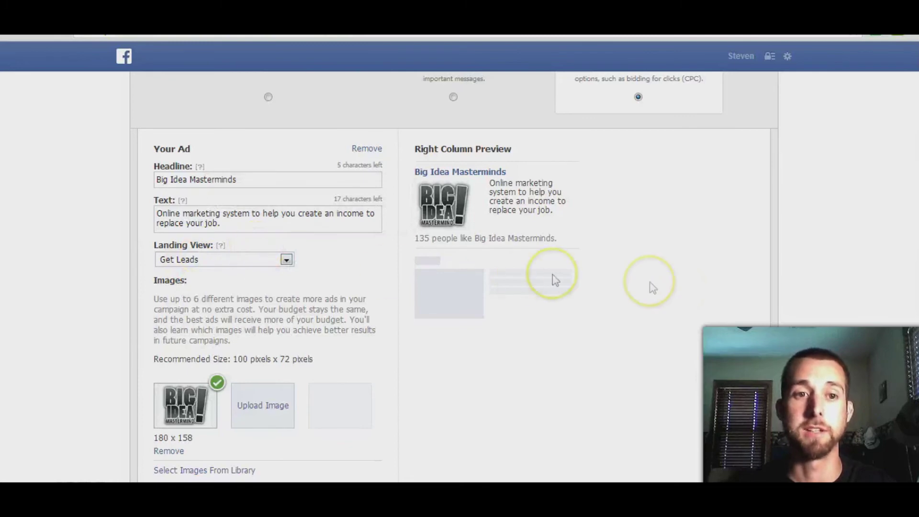
scroll(691, 289, "up", 6)
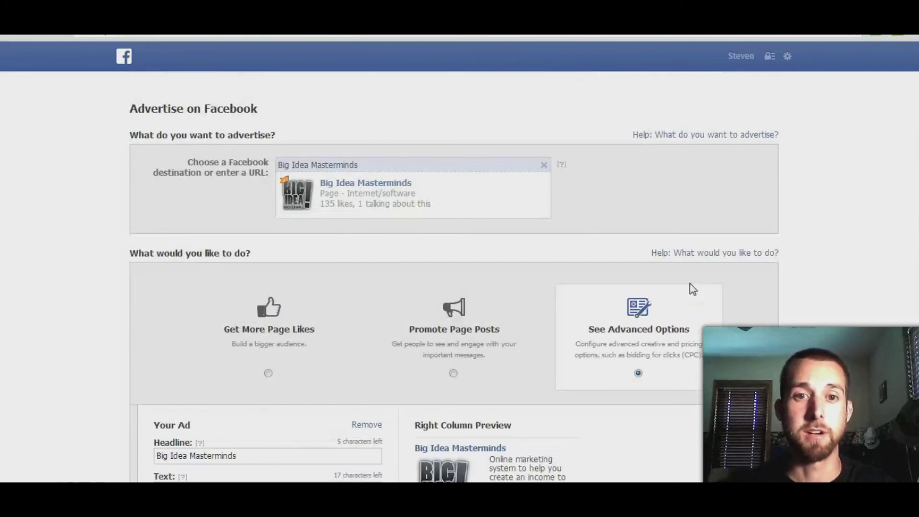
- Leave the new ad without saving it and open the Big Idea Masterminds- Got Leads? campaign from the list of all campaigns
key("alt+Left")
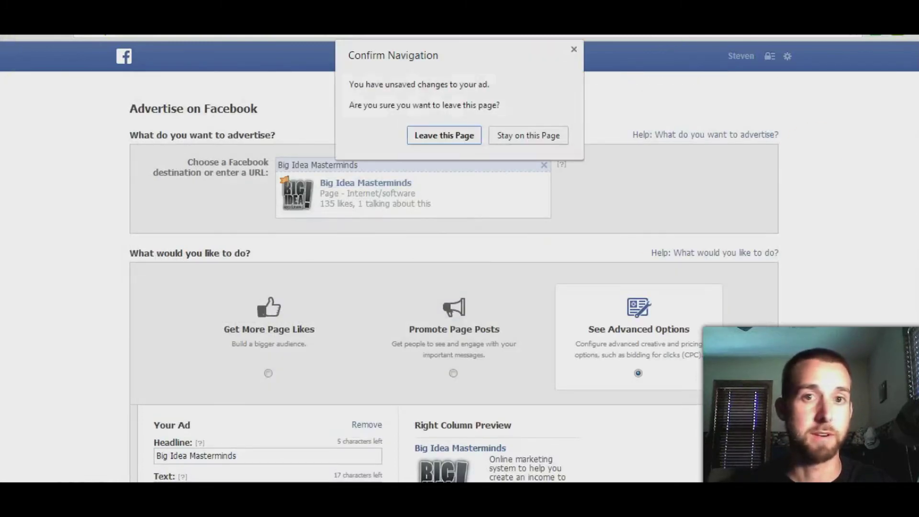
left_click(455, 139)
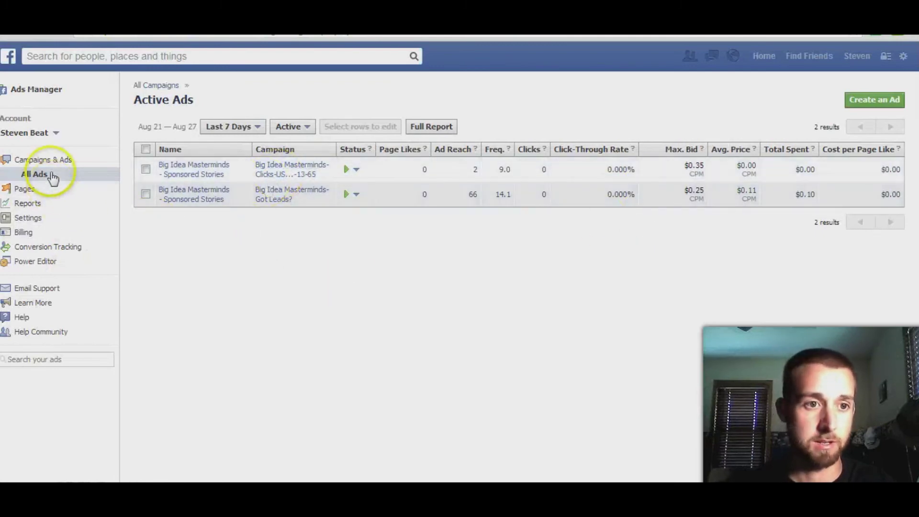
left_click(77, 160)
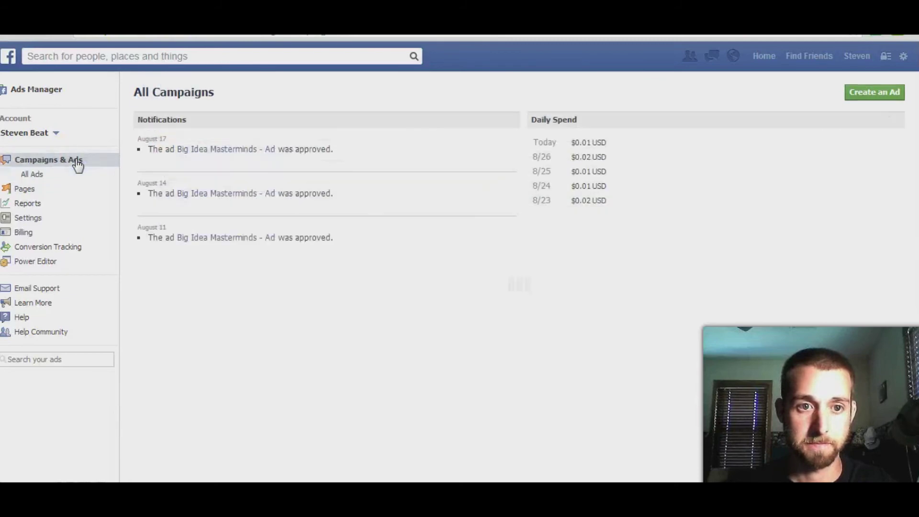
scroll(462, 394, "down", 2)
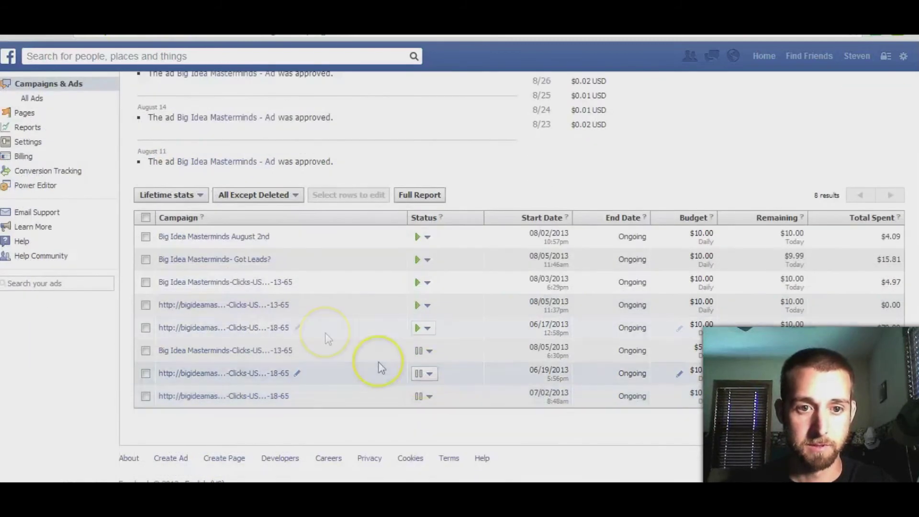
left_click(241, 261)
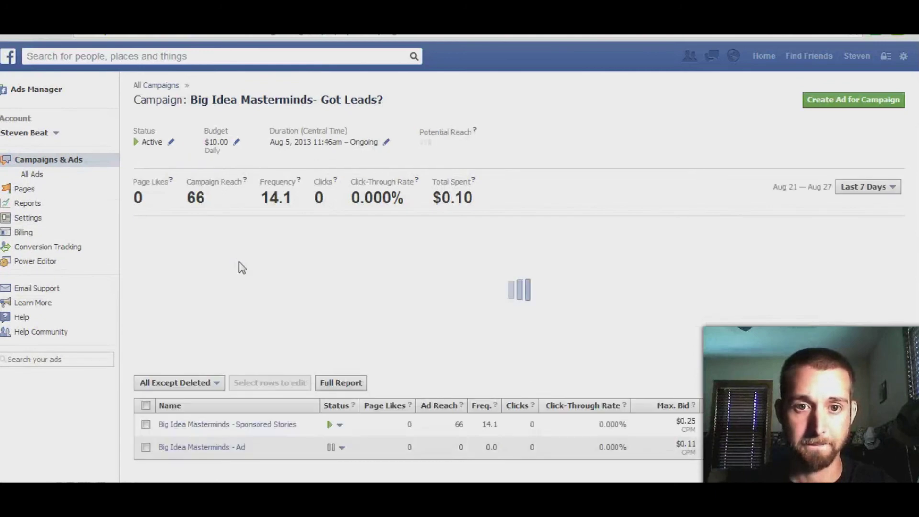
- Expand the paused Big Idea Masterminds ad, open its right-hand-side view in a new tab, and follow the Got Leads? ad to its destination
scroll(239, 263, "down", 1)
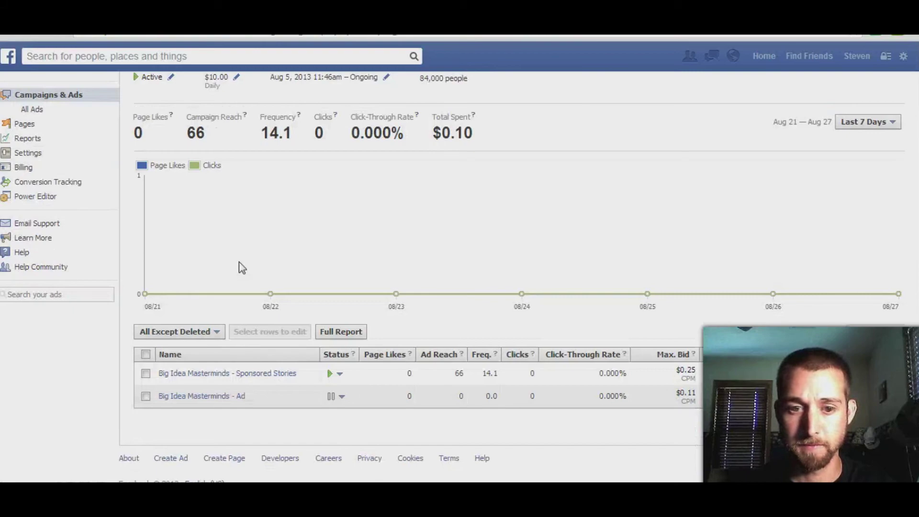
left_click(204, 396)
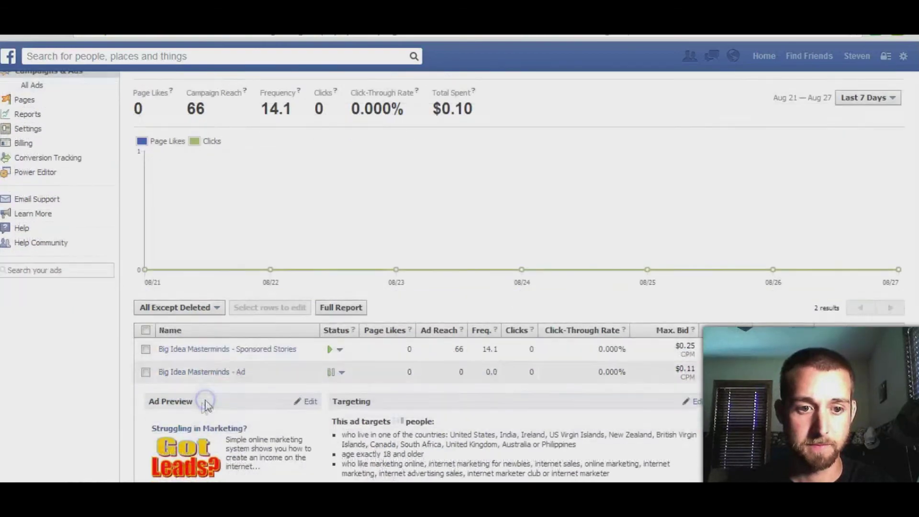
scroll(132, 431, "down", 3)
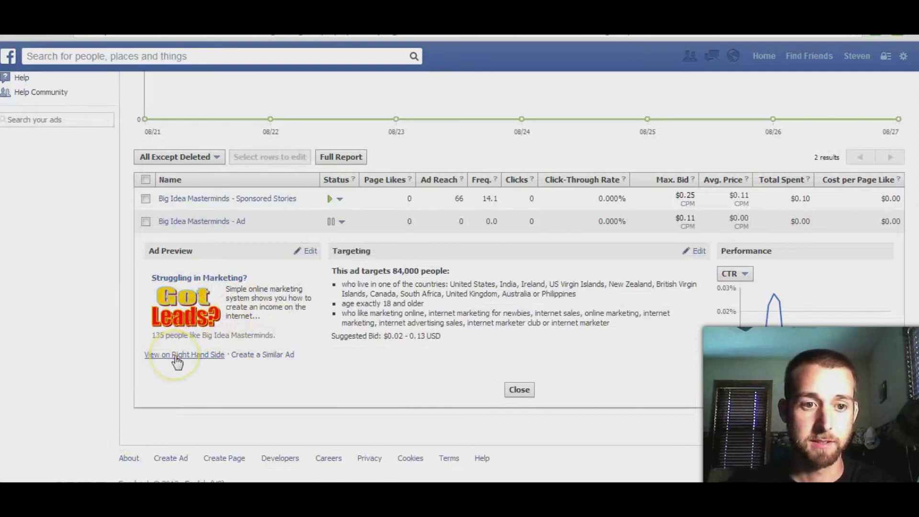
right_click(177, 363)
left_click(198, 368)
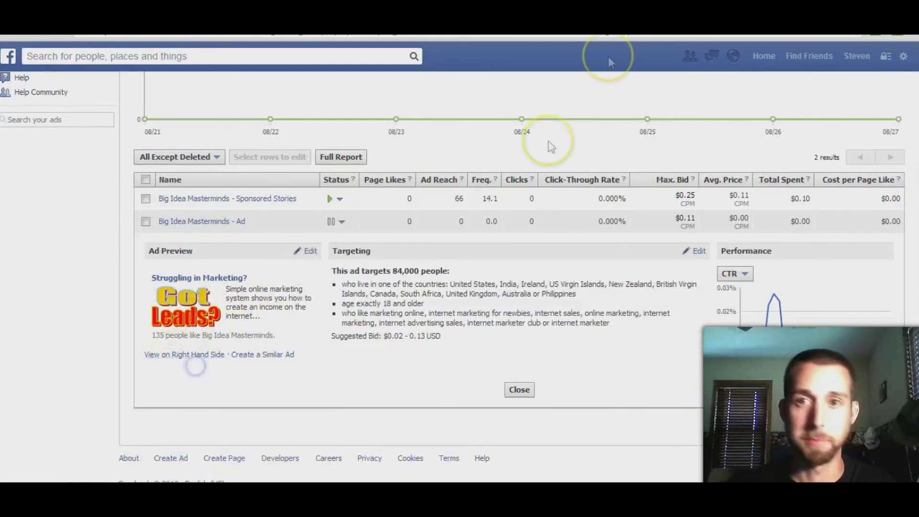
left_click(608, 56)
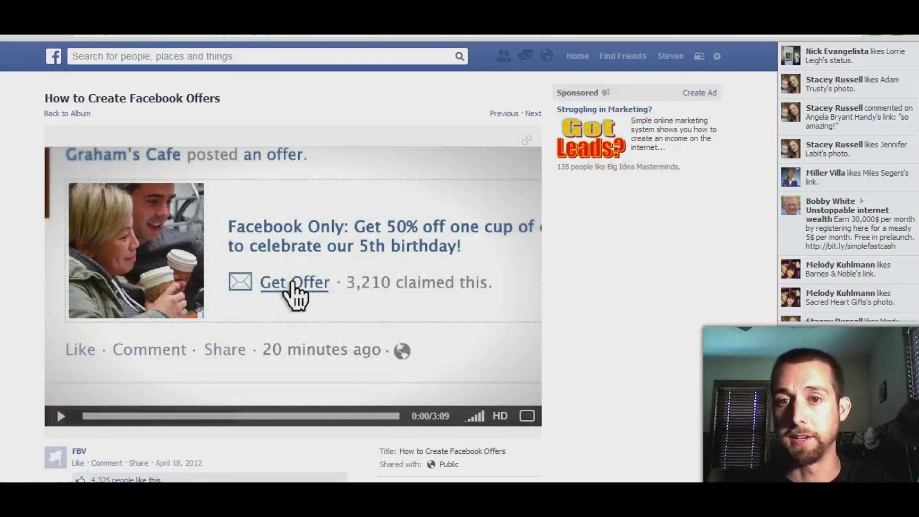
left_click(608, 127)
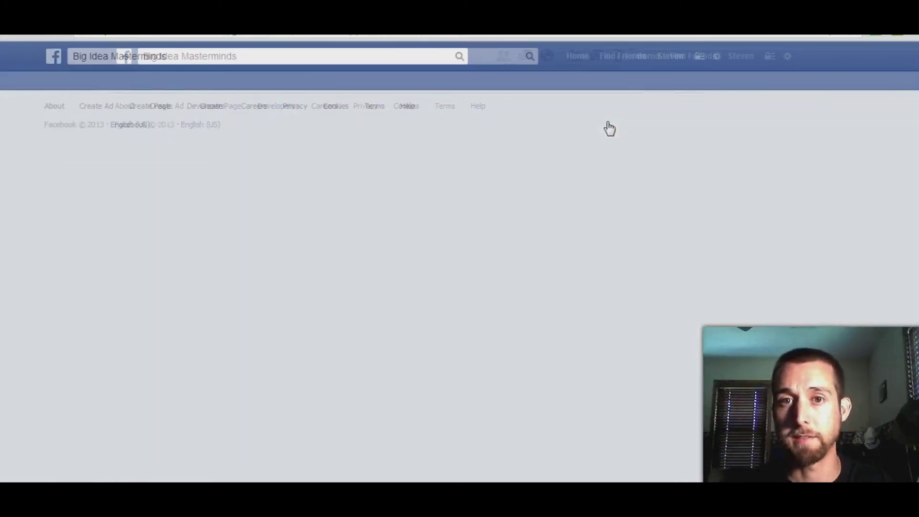